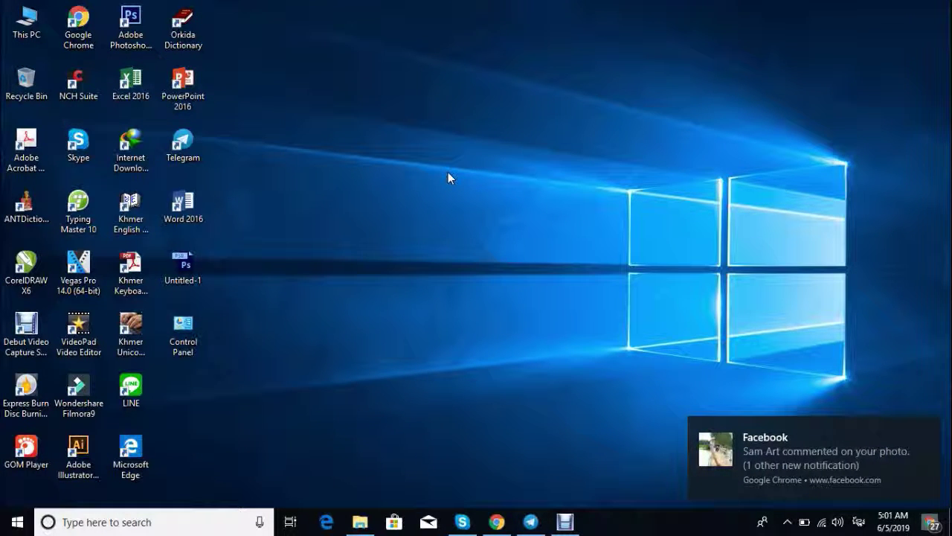
Step: Dismiss the Facebook notification and launch Adobe Photoshop from the desktop
click(928, 430)
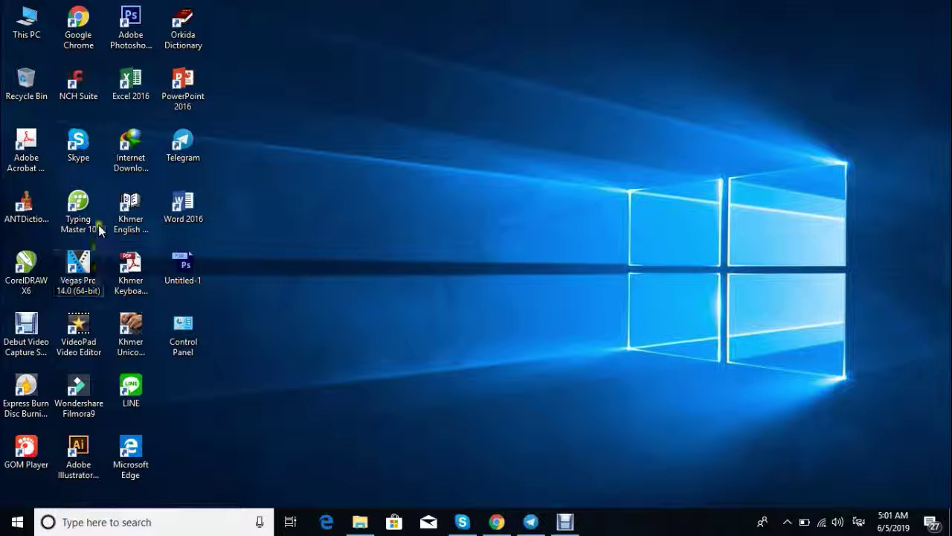
click(140, 28)
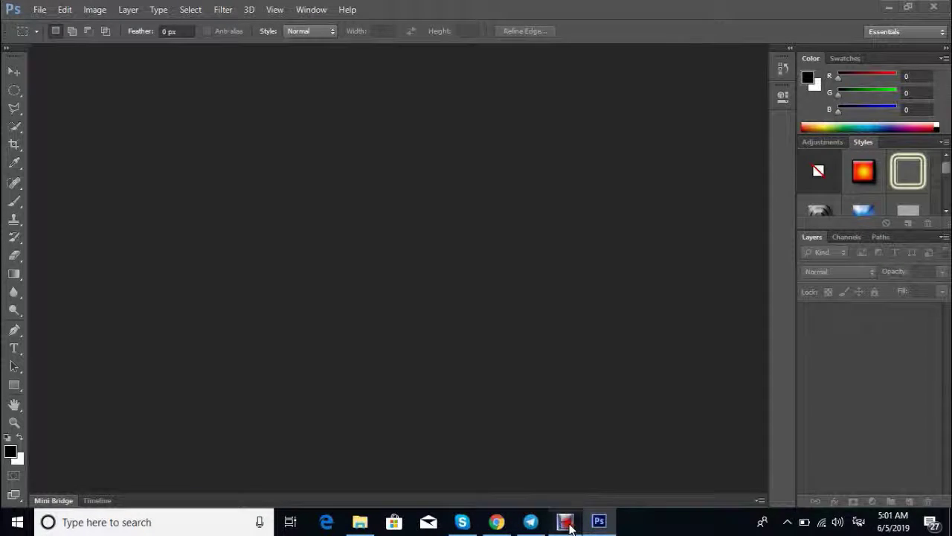
Step: Minimize the Debut Video Capture screen-recorder window
click(569, 526)
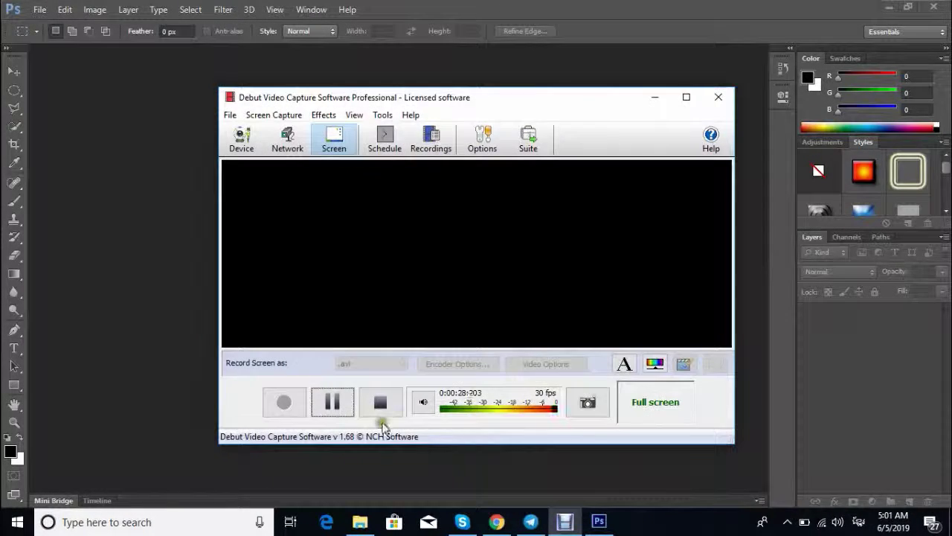
click(332, 402)
click(285, 402)
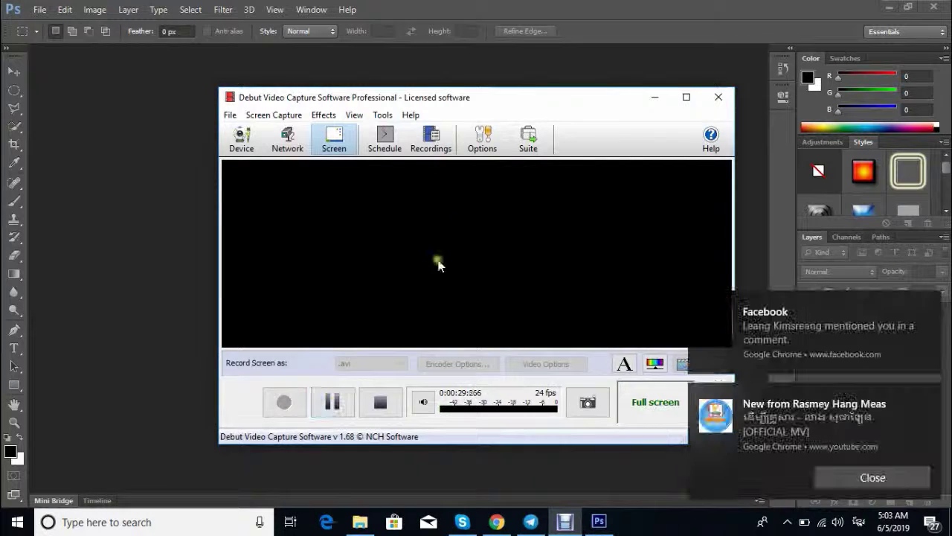
click(655, 97)
Step: Close the Facebook notification and the three YouTube notifications
click(931, 301)
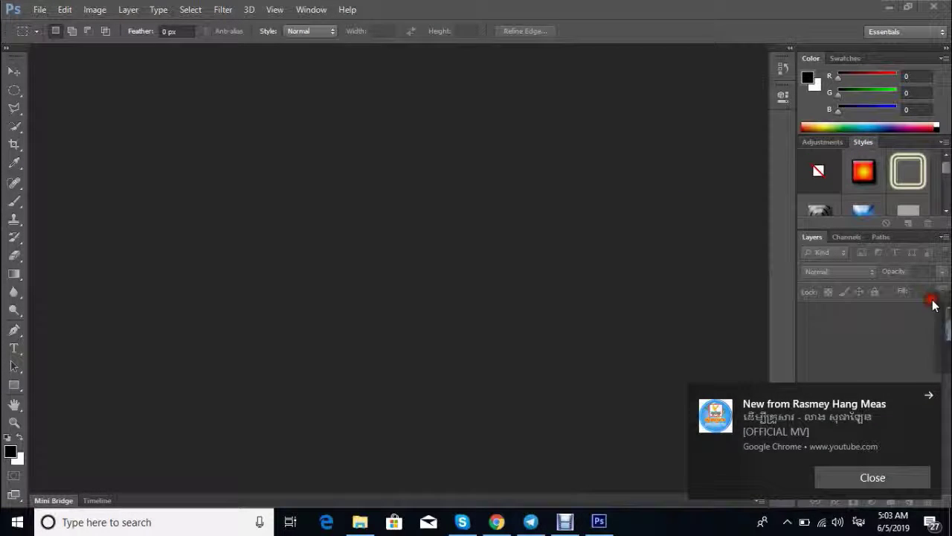
click(928, 395)
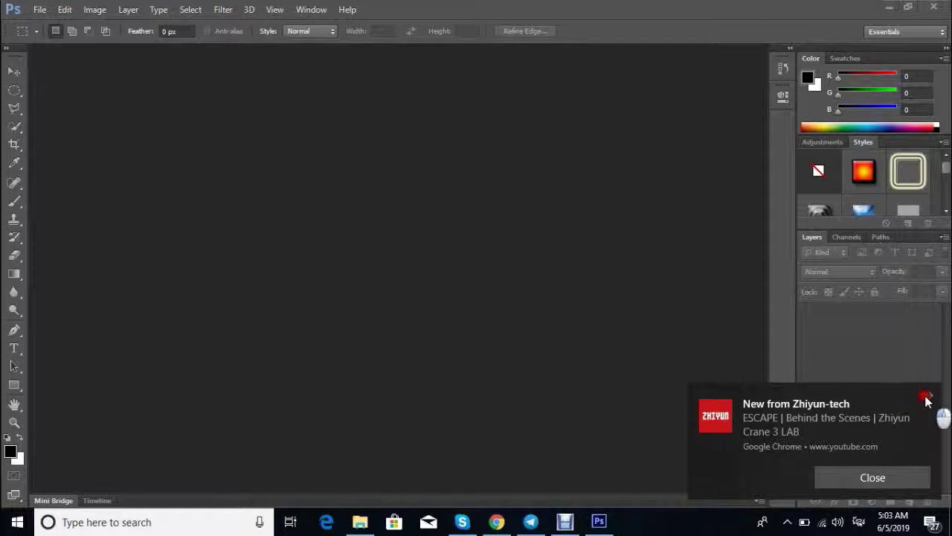
click(928, 395)
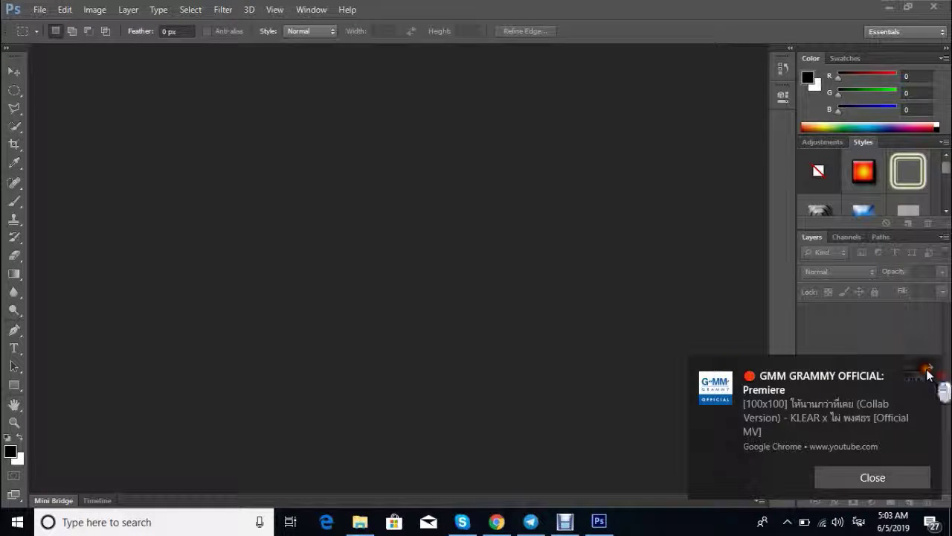
click(928, 367)
Step: Create Untitled-1 at 1280 × 730 px, 72 ppi, RGB, with a white background
click(40, 9)
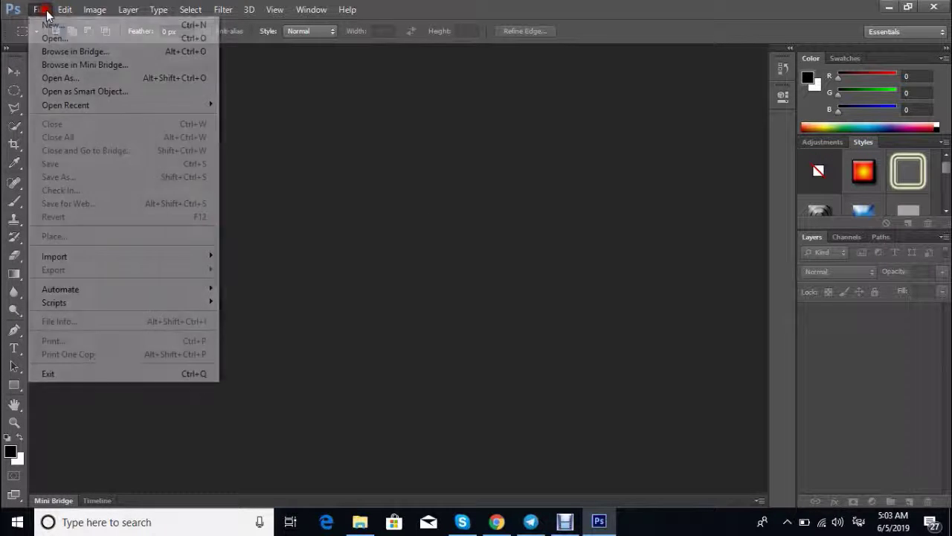
click(52, 26)
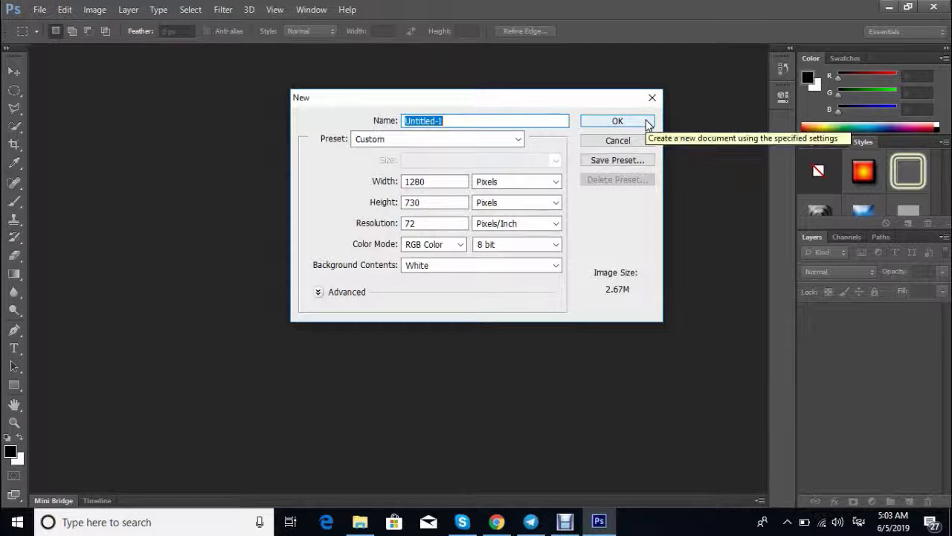
click(617, 121)
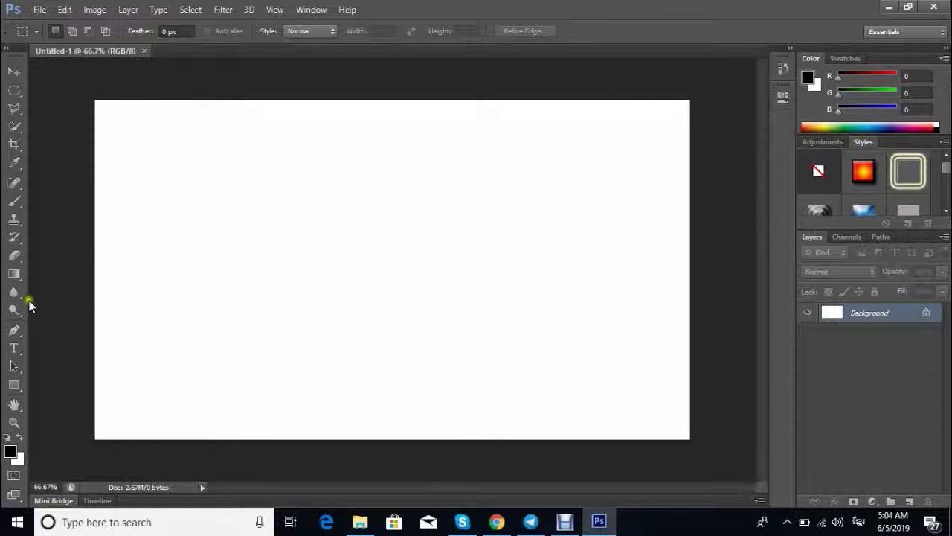
Step: Start a 60 pt text layer at the canvas centre and type the first characters, correcting typos
click(14, 347)
click(363, 260)
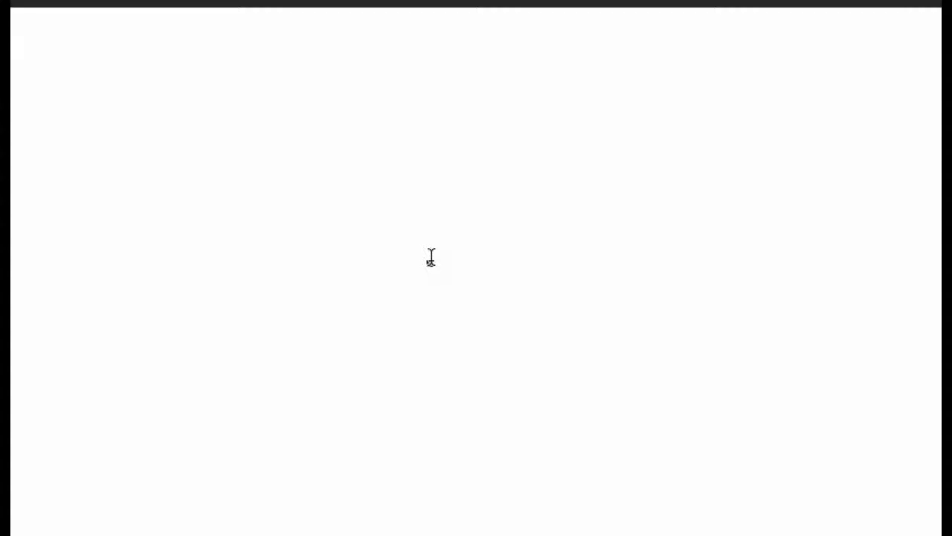
text(M)
text(thM)
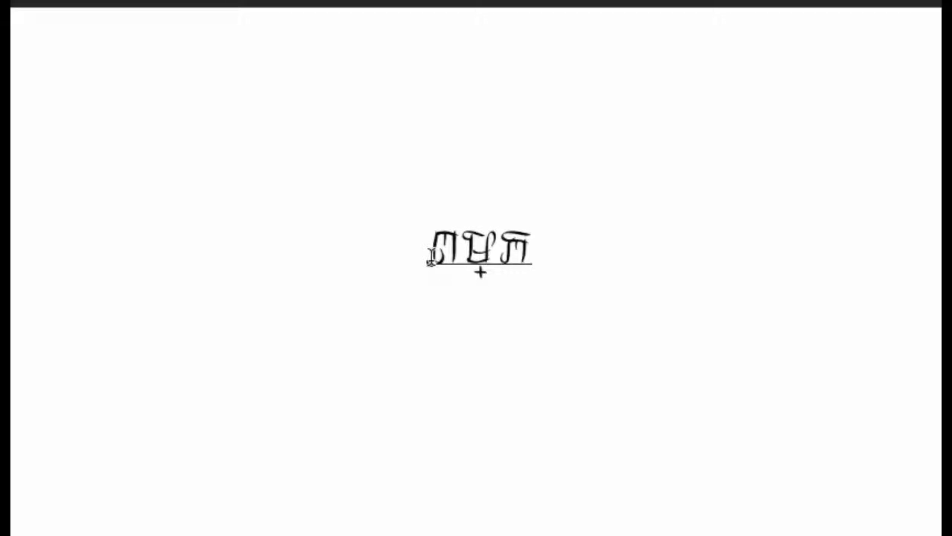
text(th)
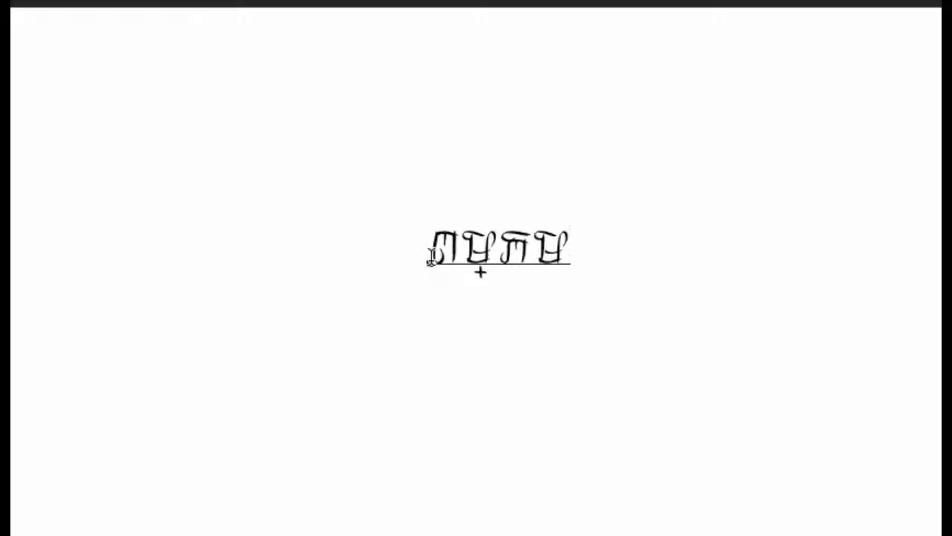
key(BackSpace)
key(BackSpace)
key(BackSpace)
key(BackSpace)
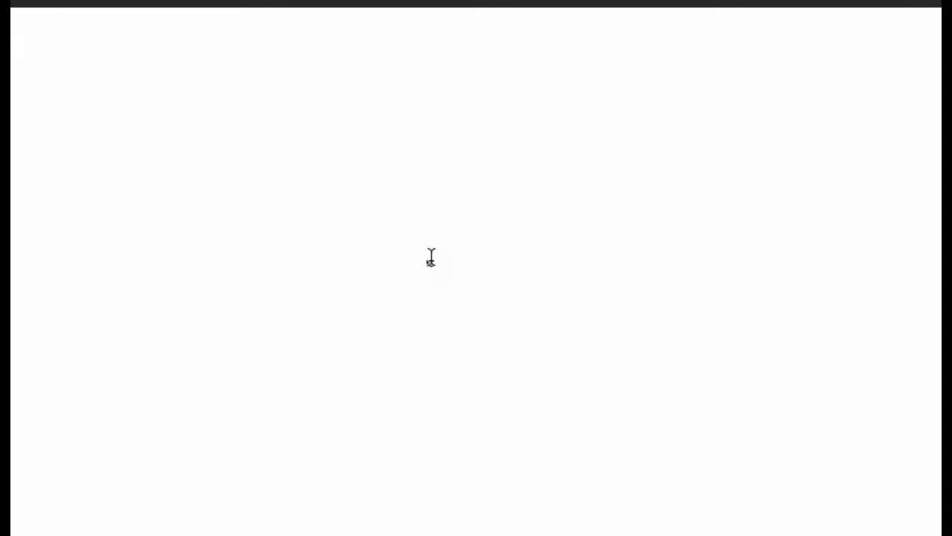
text(sbv)
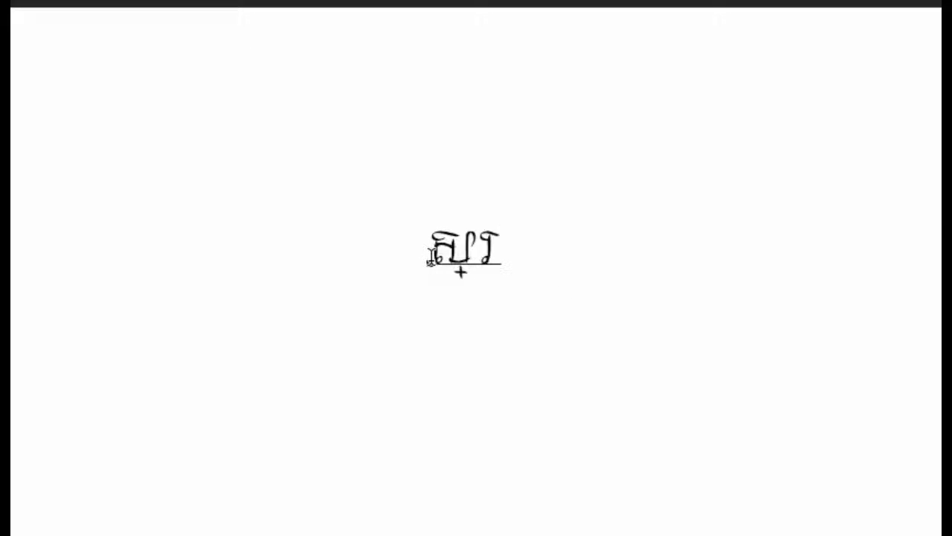
text(Na)
key(BackSpace)
key(BackSpace)
key(BackSpace)
key(Left)
key(Delete)
text(n)
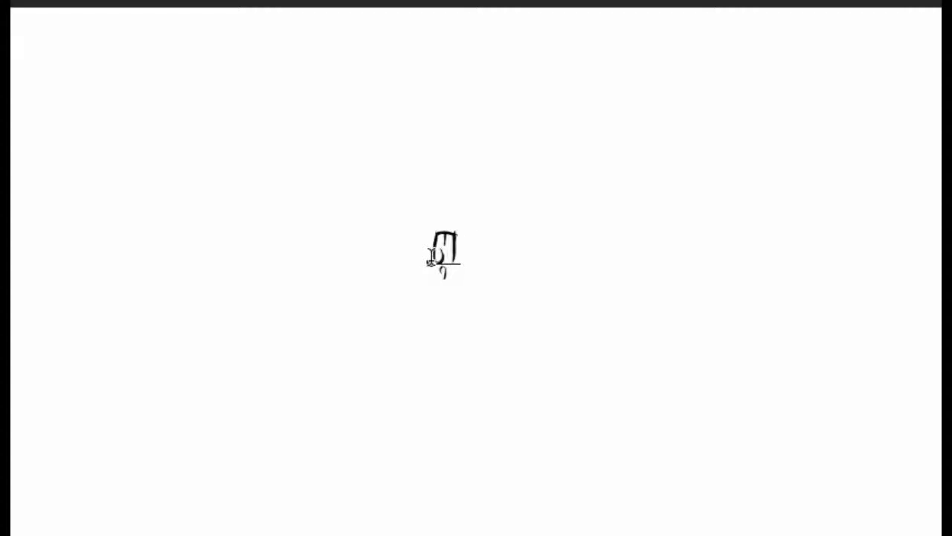
text(hk)
key(BackSpace)
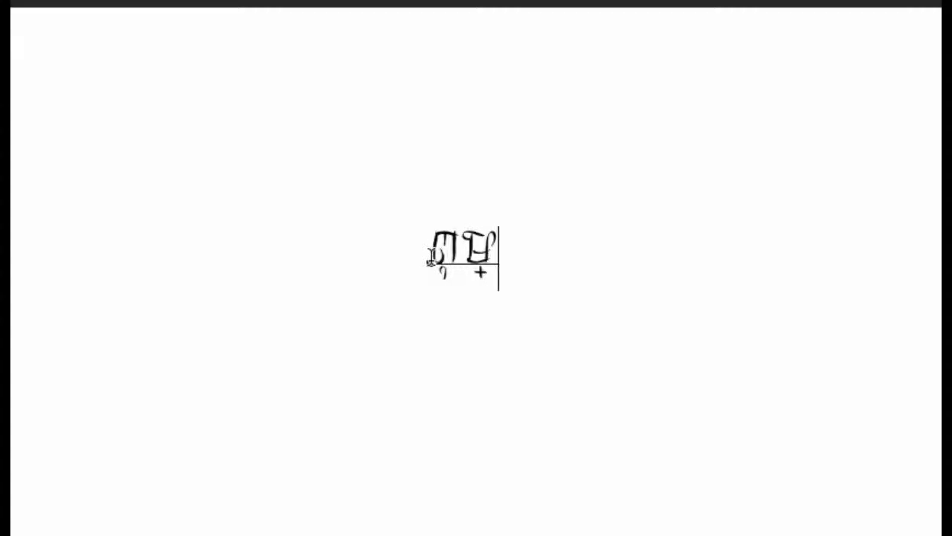
text(l)
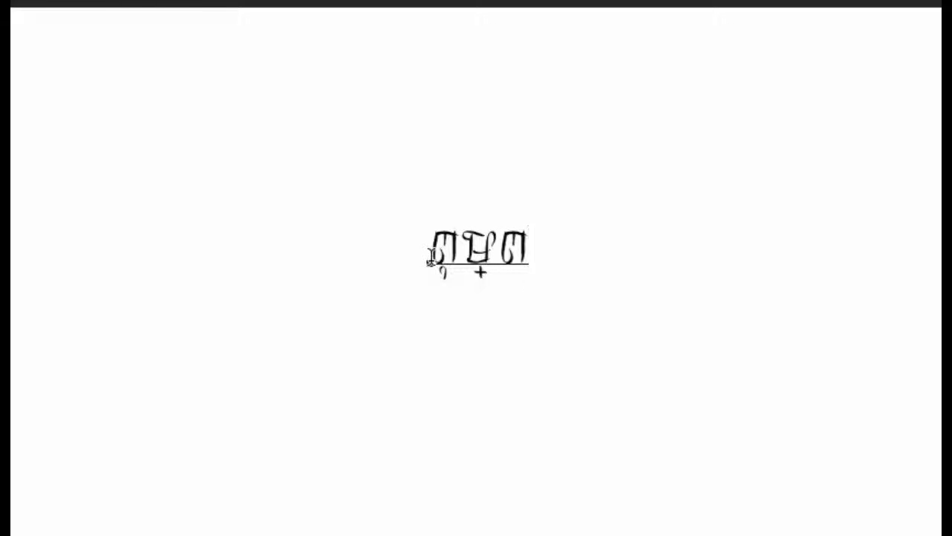
key(BackSpace)
Step: Finish the Khmer phrase, fixing wrong glyphs, then select all the text
text(ភអដ្ក)
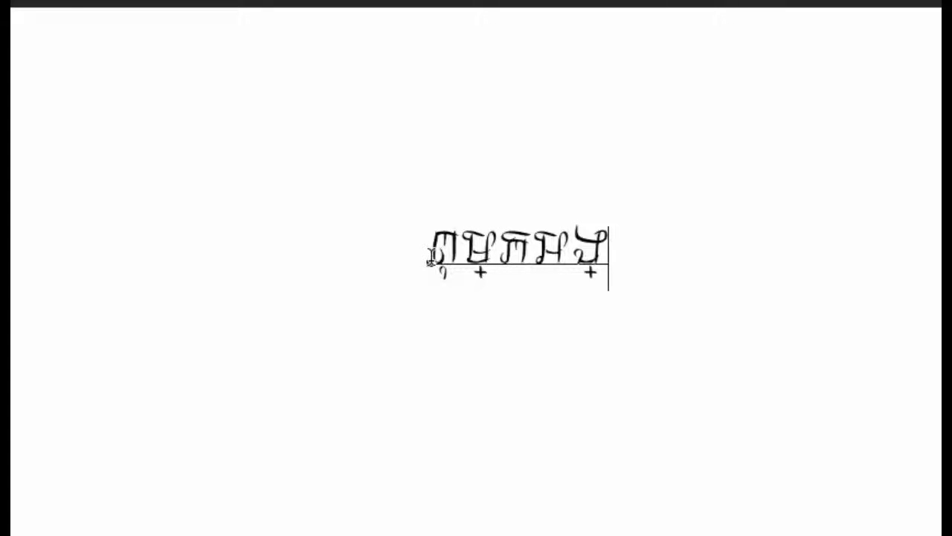
key(BackSpace)
key(BackSpace)
text(កស)
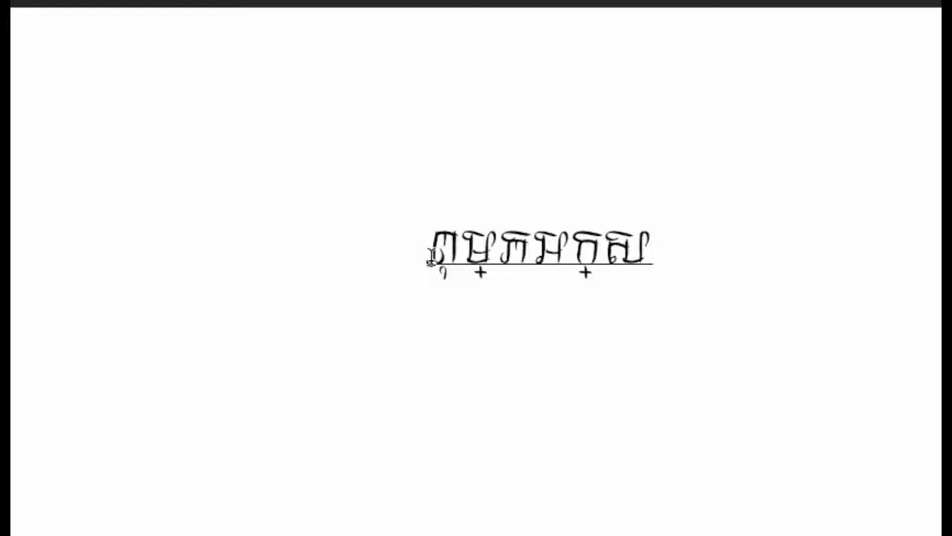
key(BackSpace)
text(ា)
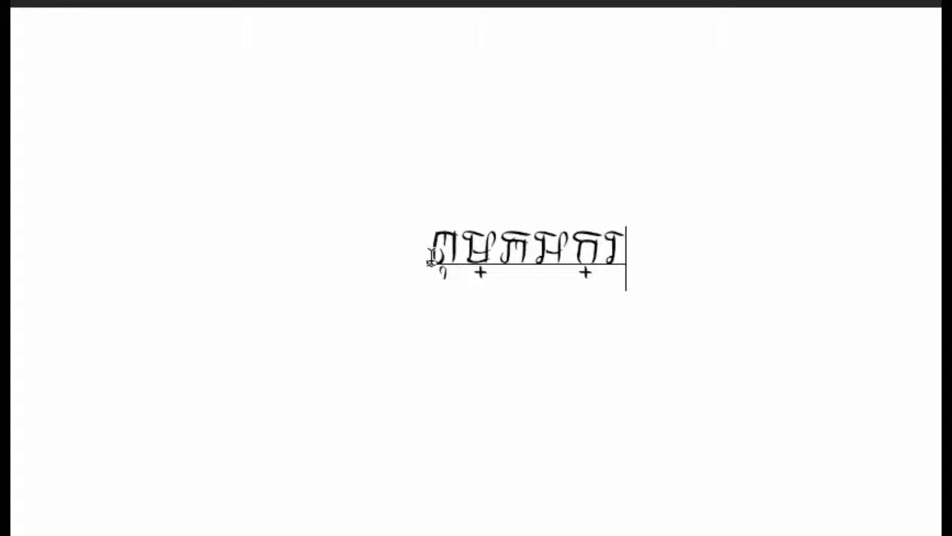
text(ខុមើ)
key(BackSpace)
key(BackSpace)
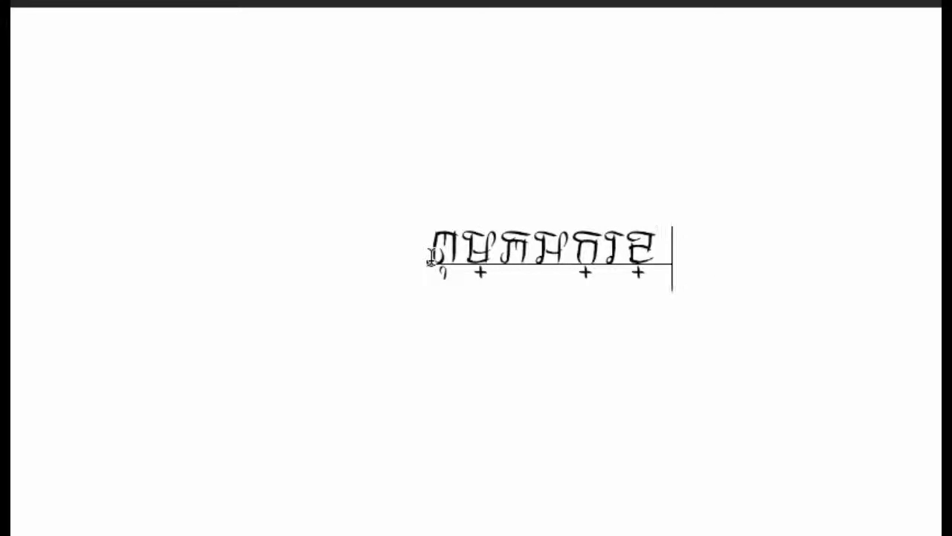
text(ើ)
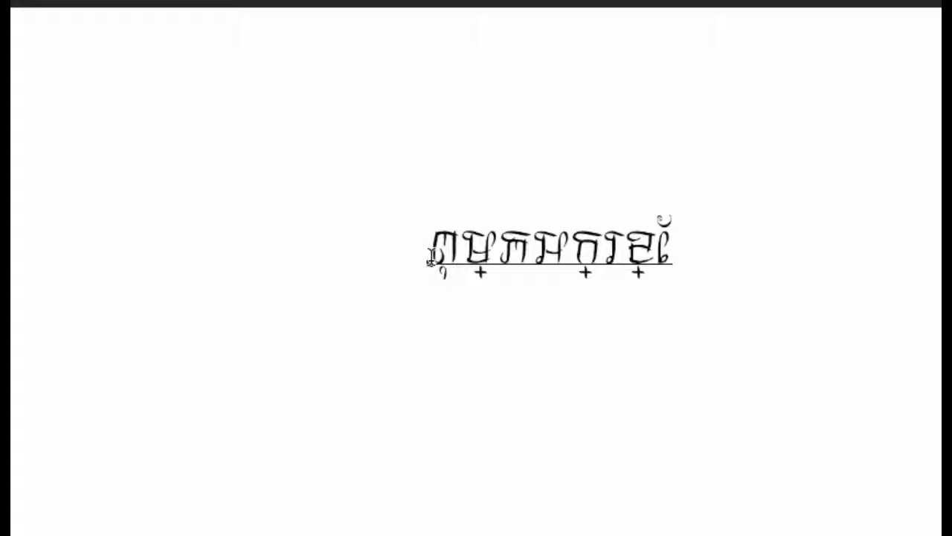
key(BackSpace)
text(មើបុ)
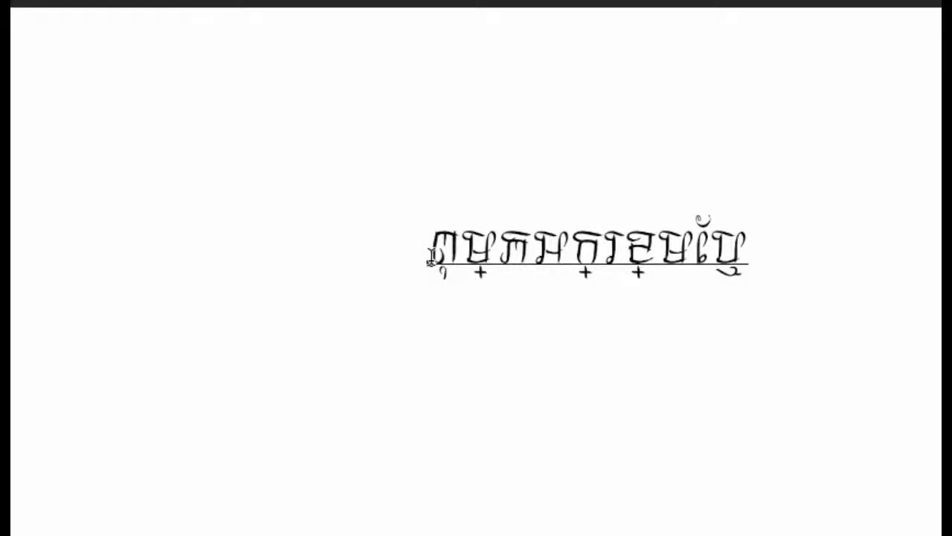
key(BackSpace)
key(BackSpace)
text(រ)
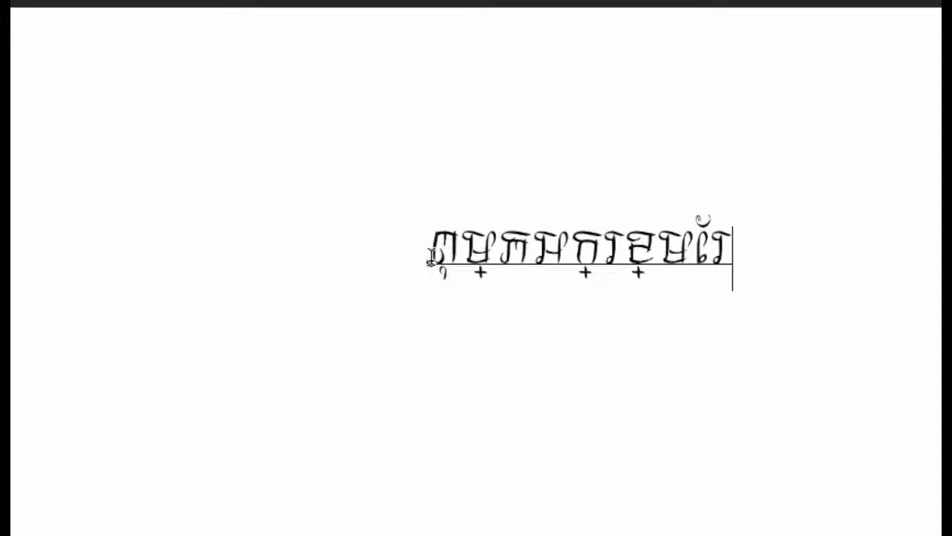
key(ctrl+a)
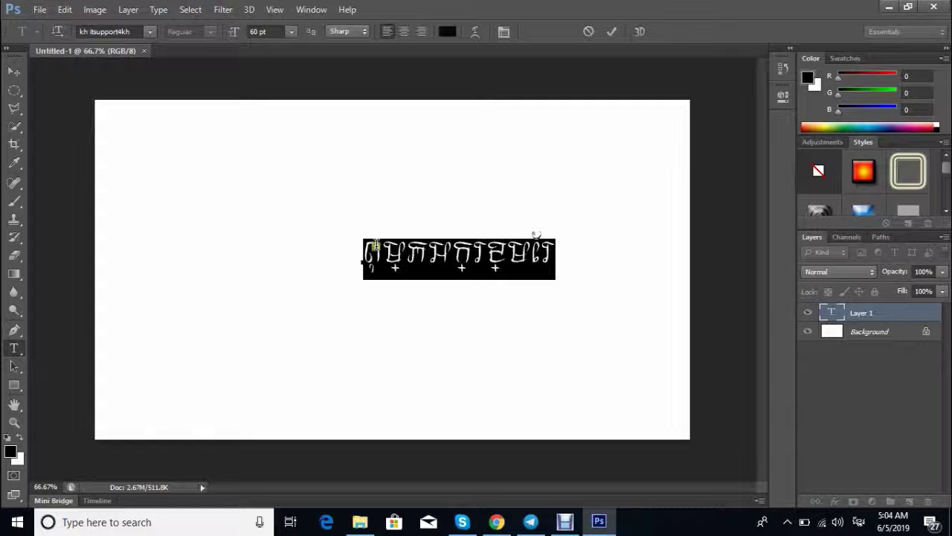
Step: Drag the Khmer text up and to the left, then commit the type layer
drag(510, 326, 381, 268)
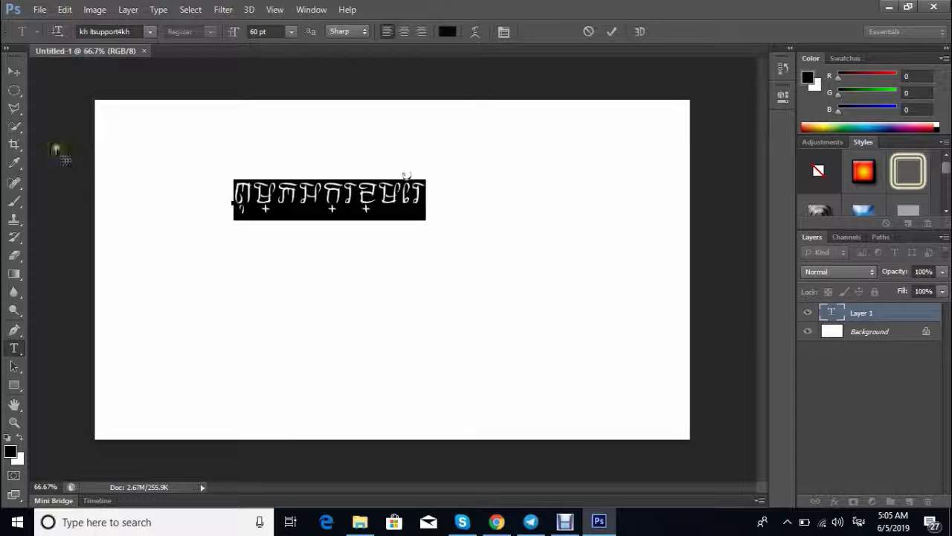
click(14, 71)
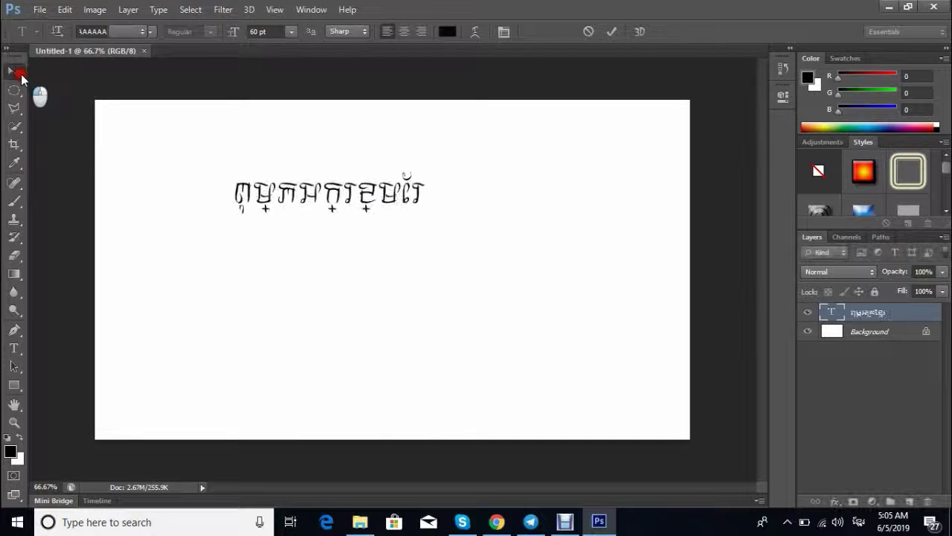
Step: Set the Type preferences text engine to Middle Eastern, then quit Photoshop
click(64, 10)
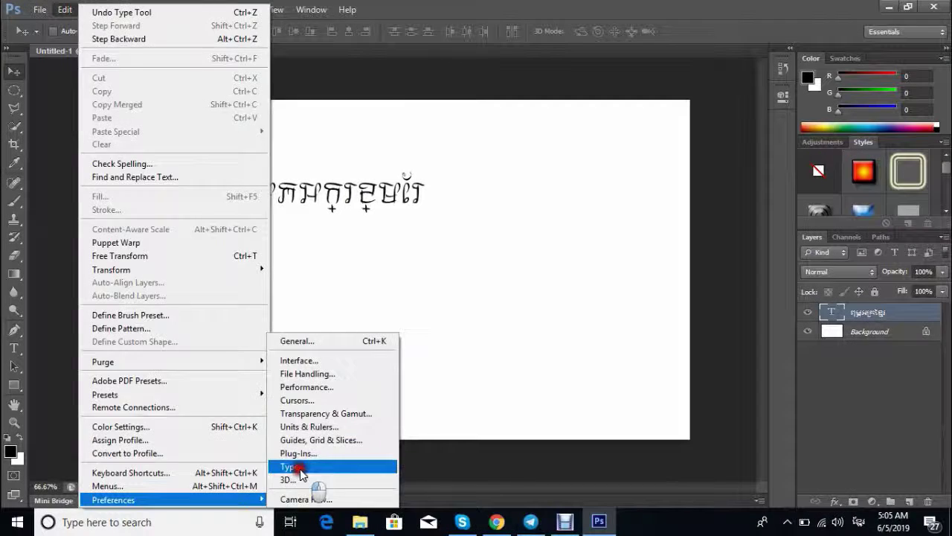
click(328, 447)
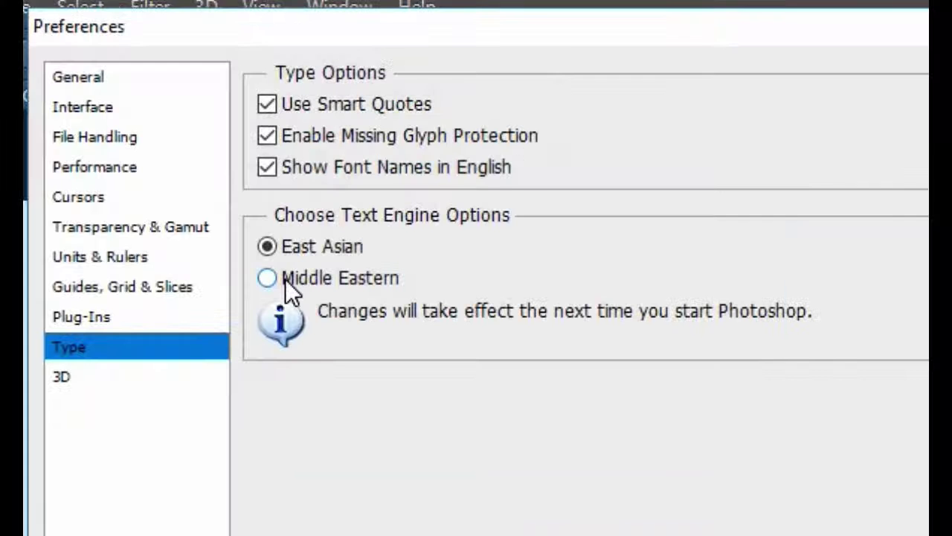
mouse_move(339, 283)
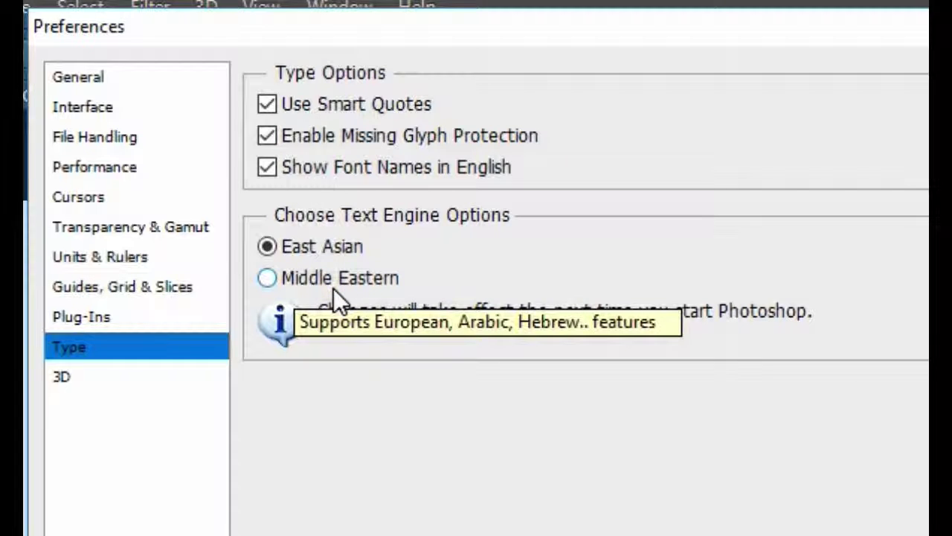
click(267, 286)
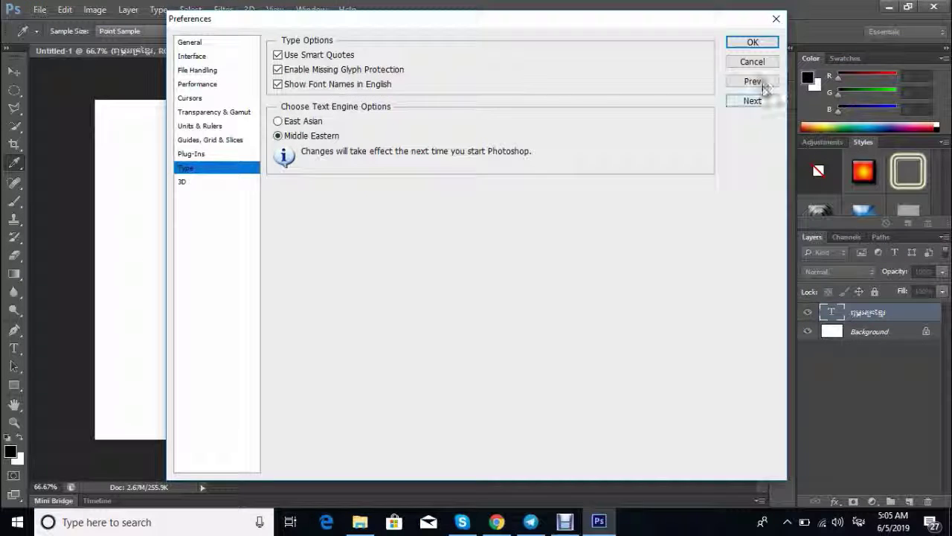
click(755, 42)
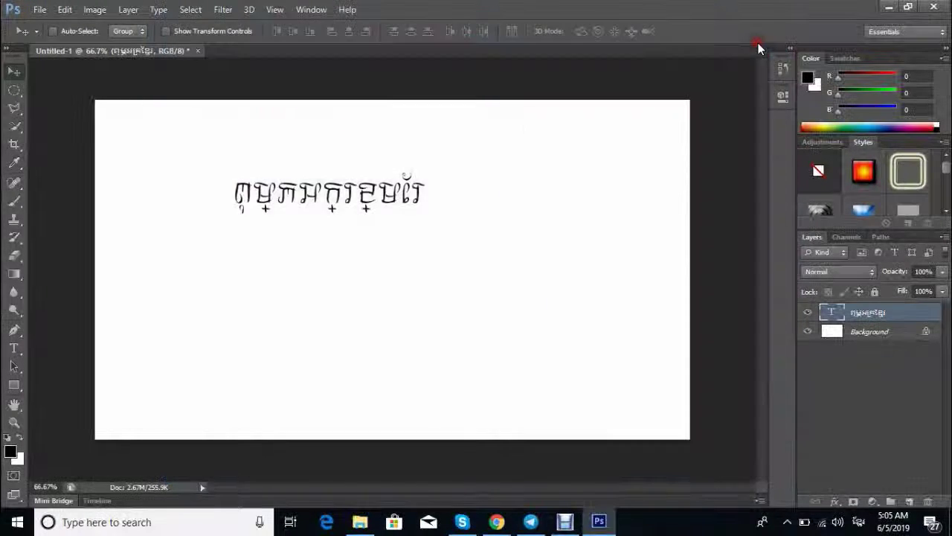
click(934, 6)
Step: Discard the unsaved document, refresh the desktop, and relaunch Photoshop CS6
click(485, 211)
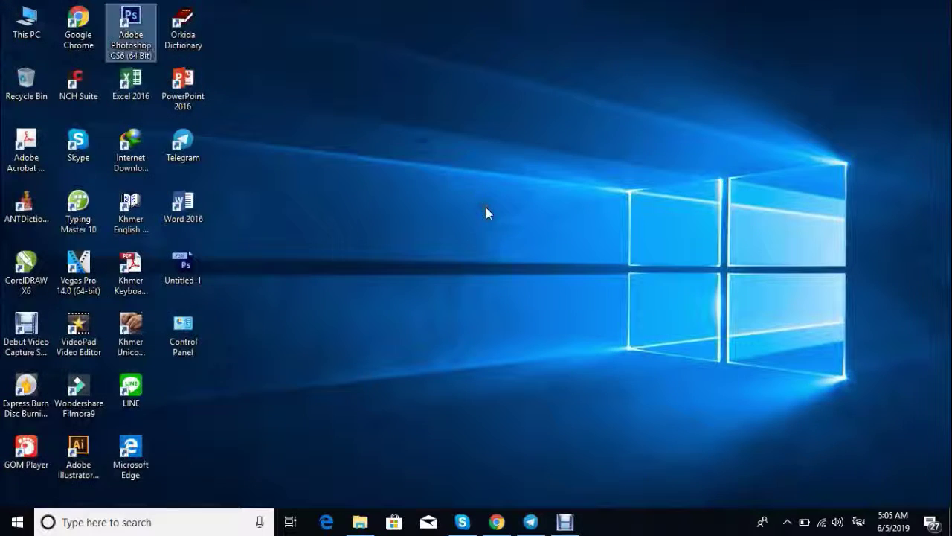
right_click(421, 143)
click(443, 183)
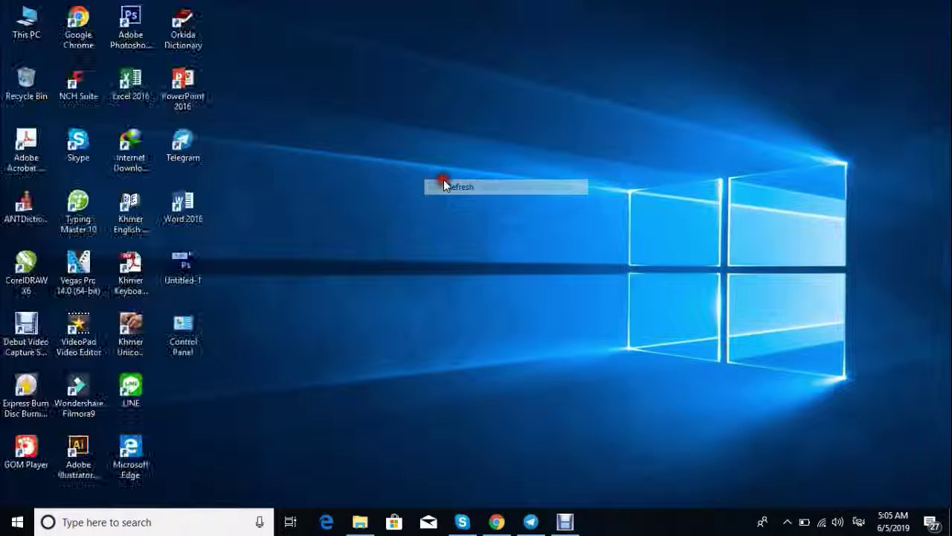
double_click(130, 30)
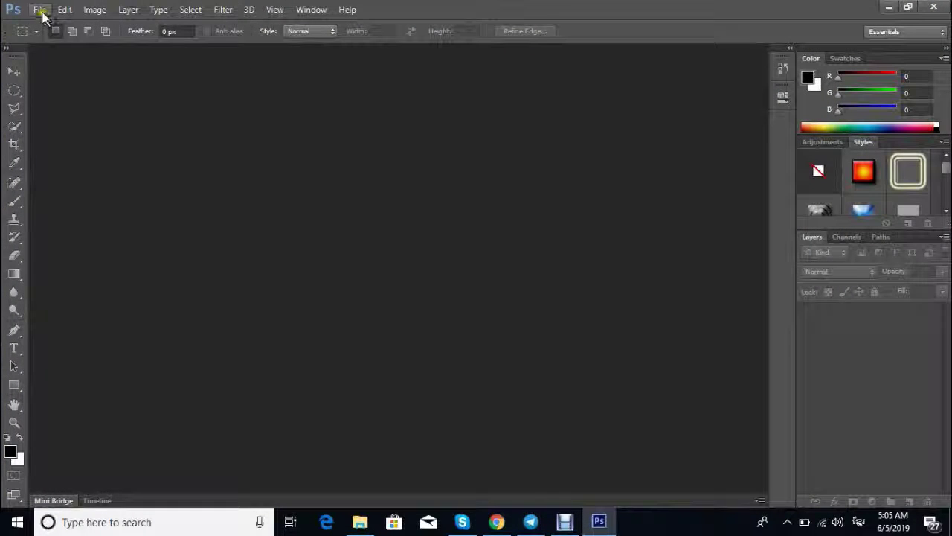
Step: Create a new white 1280 × 730 px, 72 ppi document, ready for text
click(39, 10)
click(51, 22)
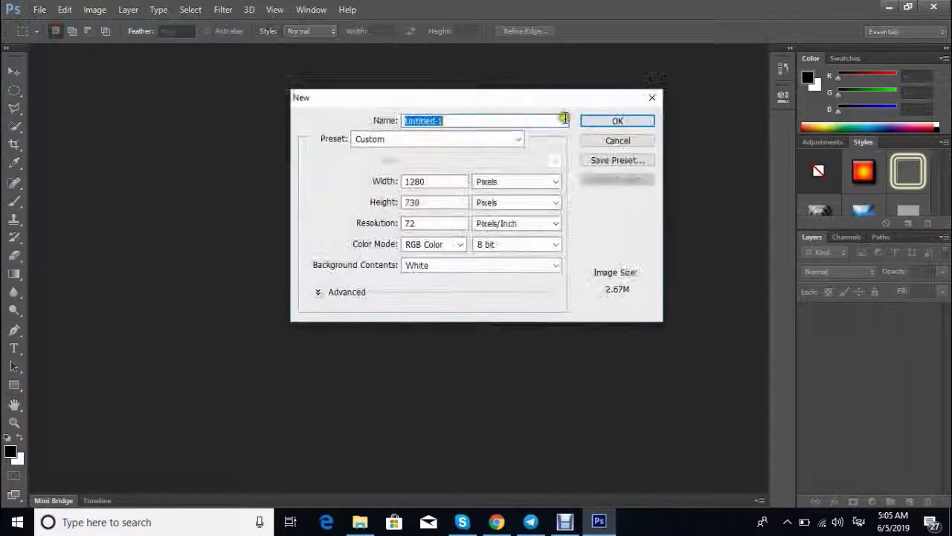
click(597, 123)
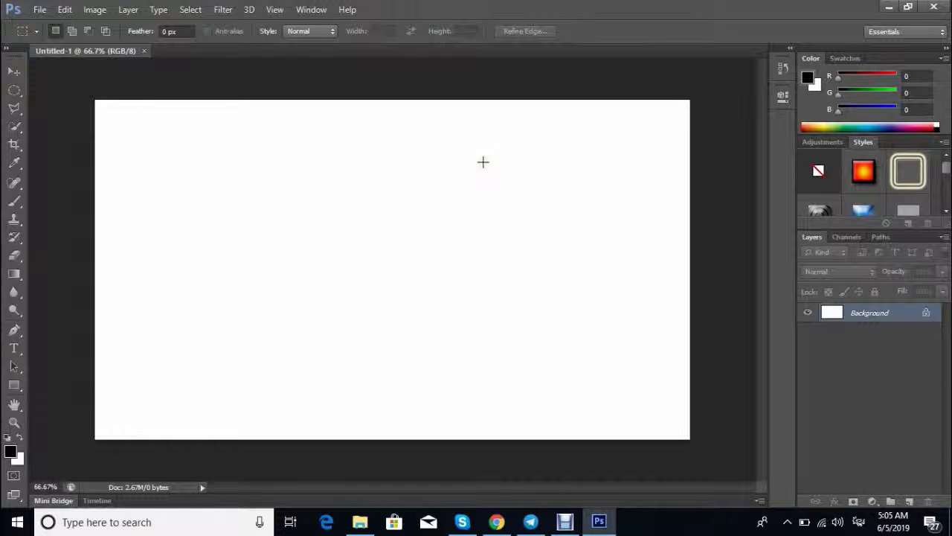
click(13, 348)
Step: Type the Khmer phrase 'លហម្រសរខ្មែរ' near the canvas centre
click(340, 275)
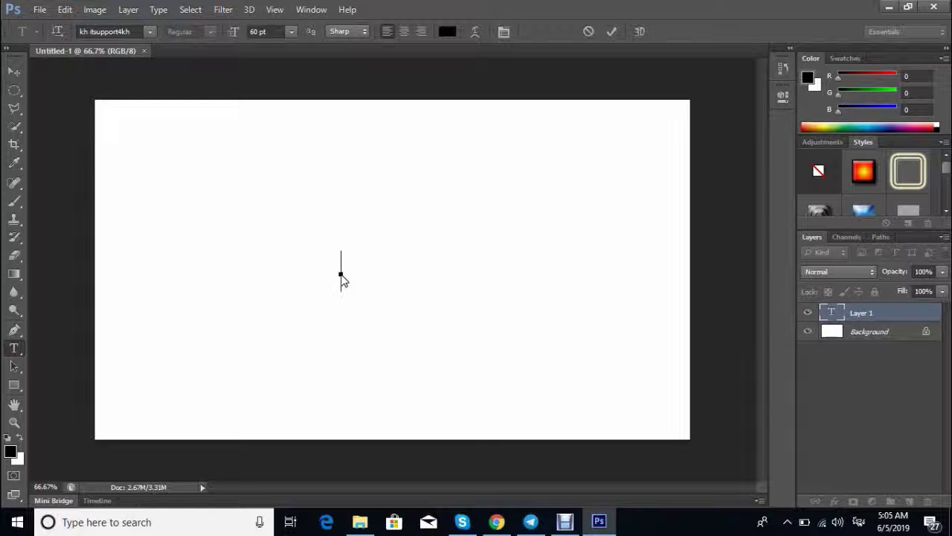
text(ល)
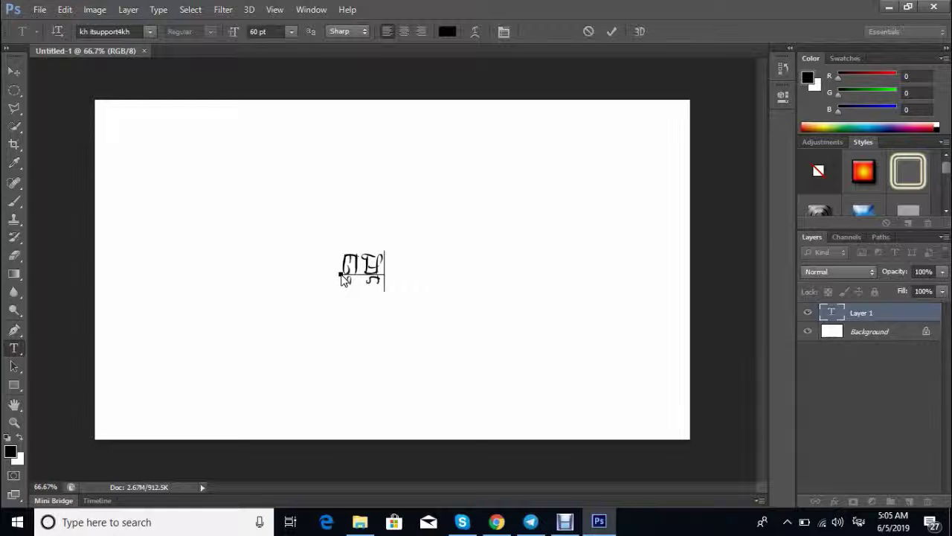
text(ហម)
text(្រ)
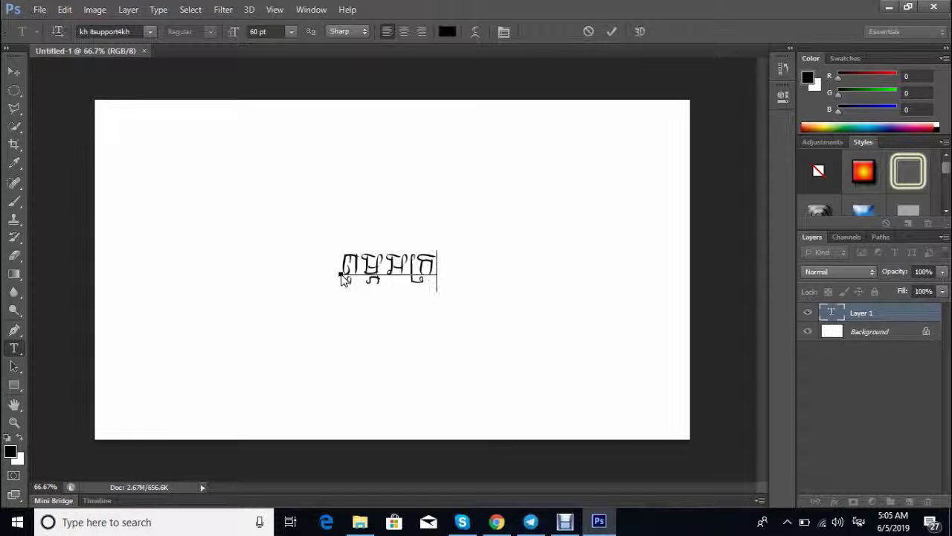
text(ស)
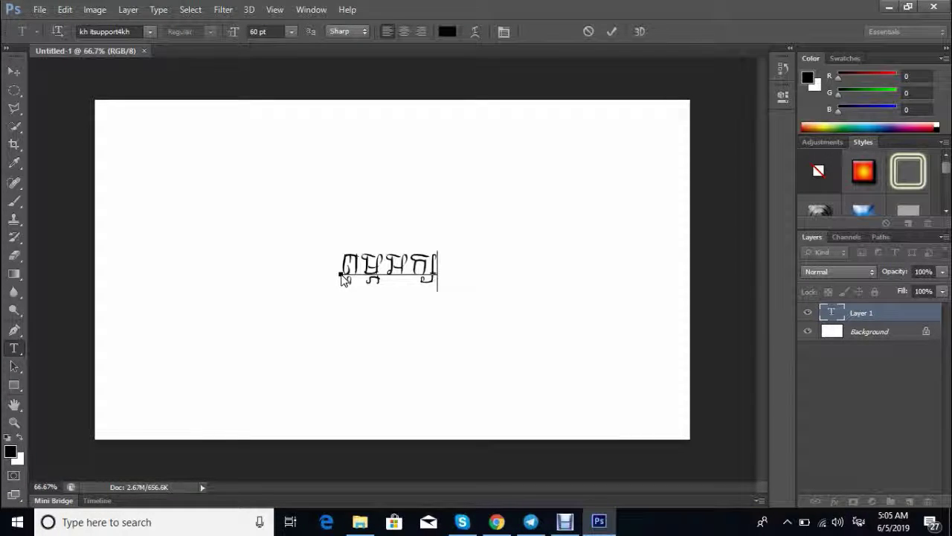
text(រខ្ម)
text(ែ)
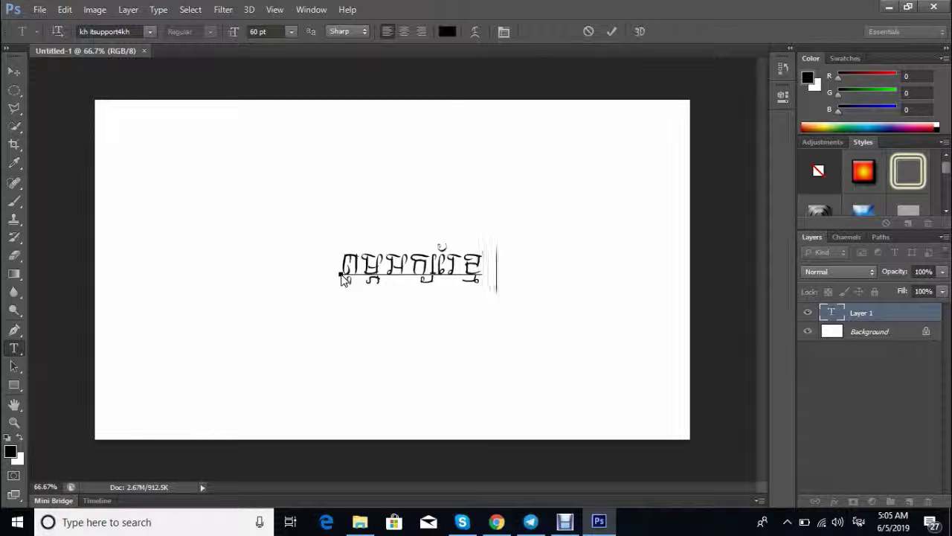
text(រ)
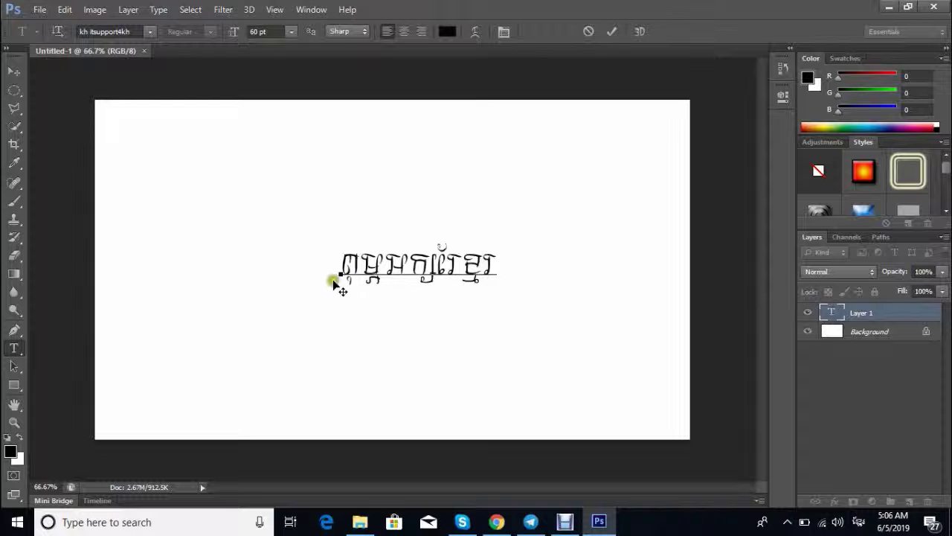
Step: Select the Khmer line and preview it in Kh Jrung Thom, Kh Kakada Bati and Kh Kangrey
drag(341, 277, 497, 274)
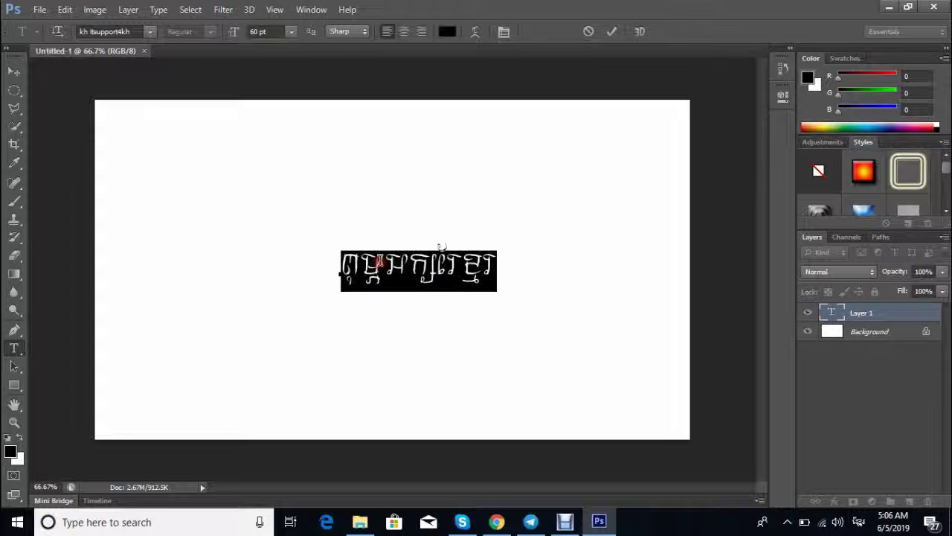
click(95, 32)
key(Down)
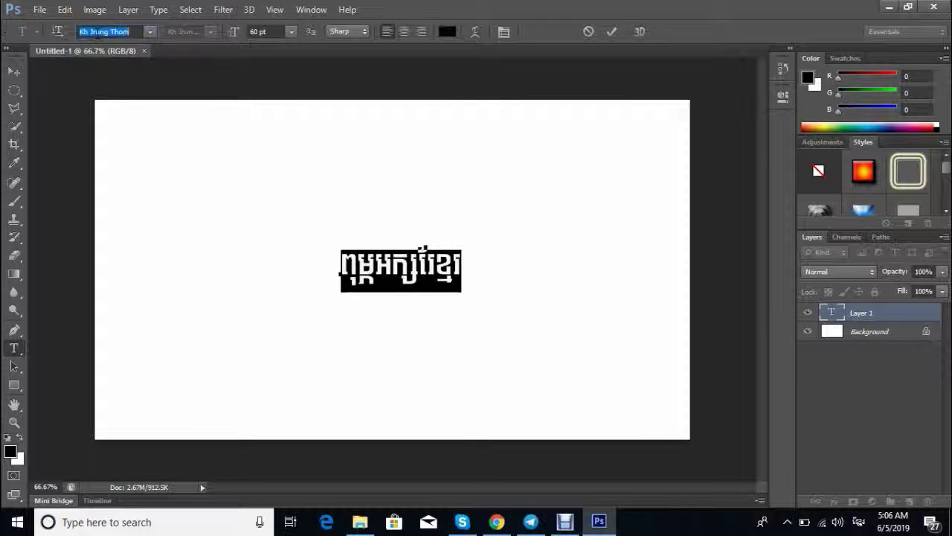
key(Down)
key(Down)
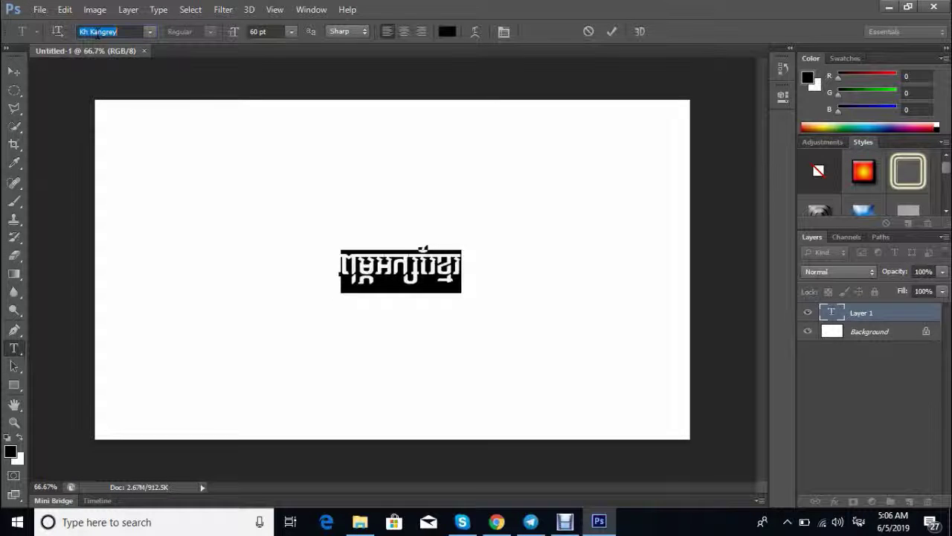
Step: Step through further Khmer fonts until the text renders in a bold typeface
key(Down)
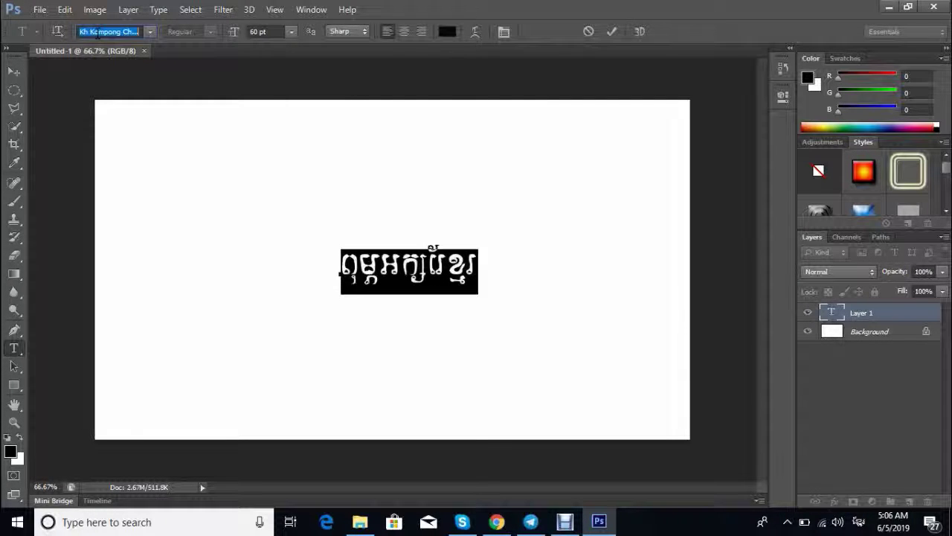
key(Down)
key(Down)
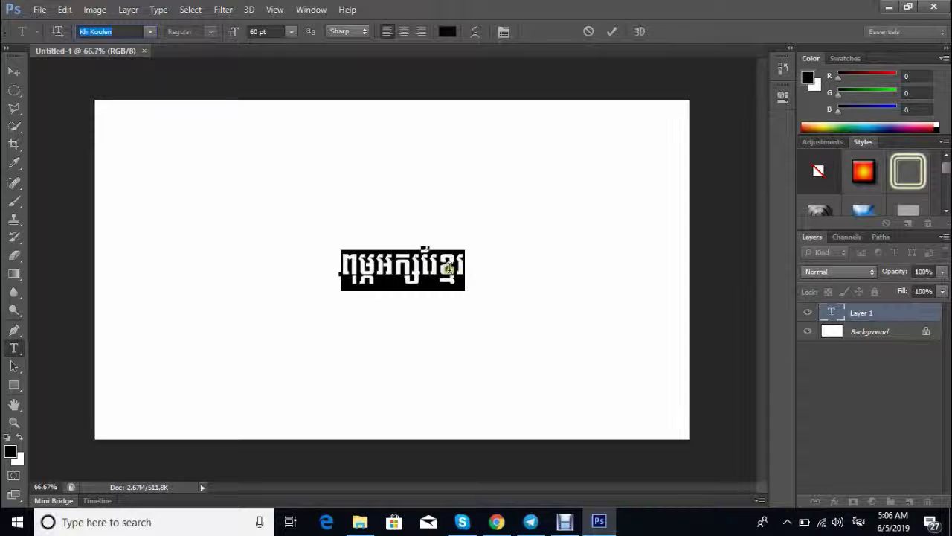
key(Down)
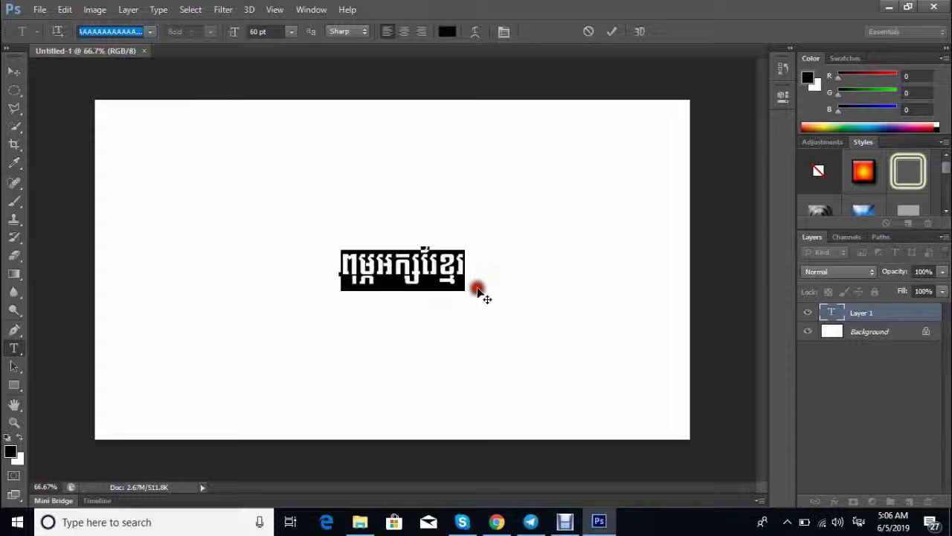
key(Down)
Step: Scroll the font list down to the Kh fonts and apply Kh Digital Thom to the Khmer text
click(149, 32)
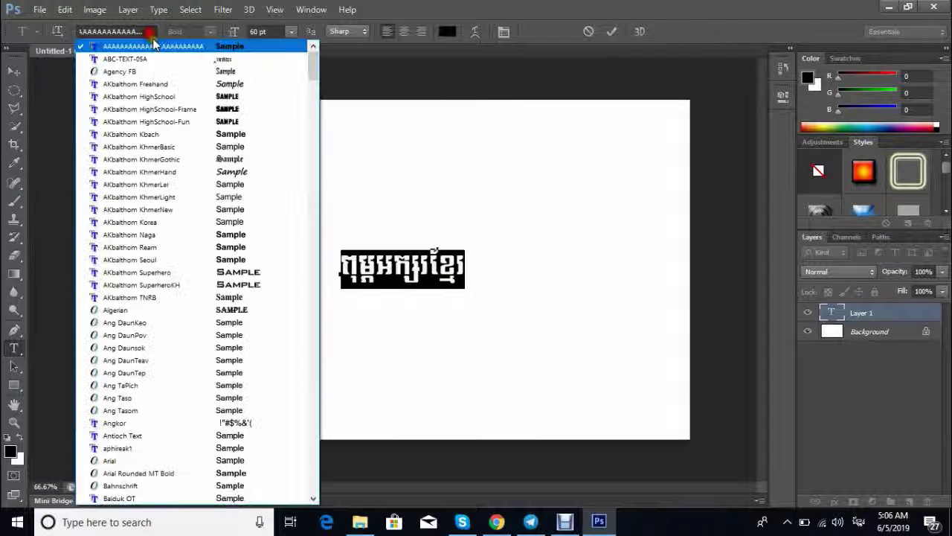
scroll(175, 245, down, 2)
scroll(177, 216, up, 1)
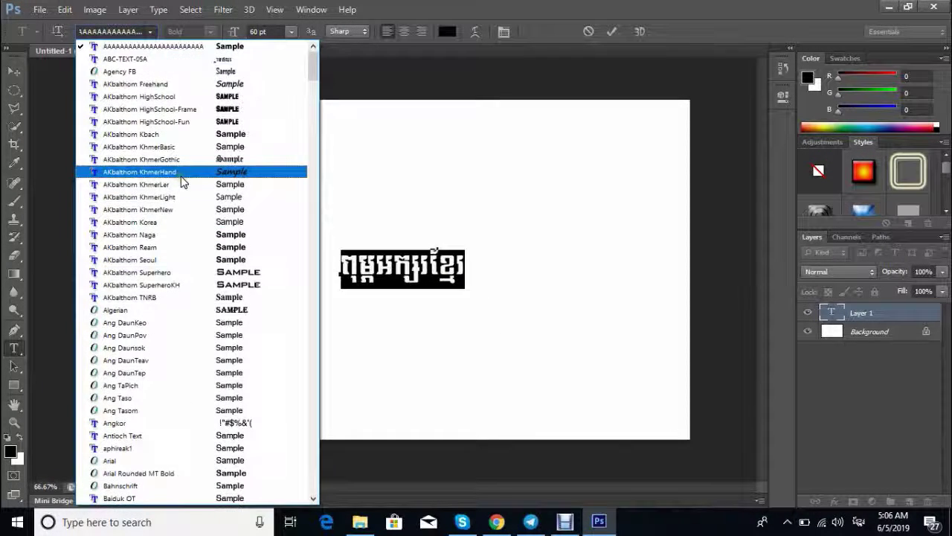
scroll(194, 224, down, 5)
scroll(186, 312, down, 4)
scroll(151, 387, down, 4)
scroll(149, 414, down, 4)
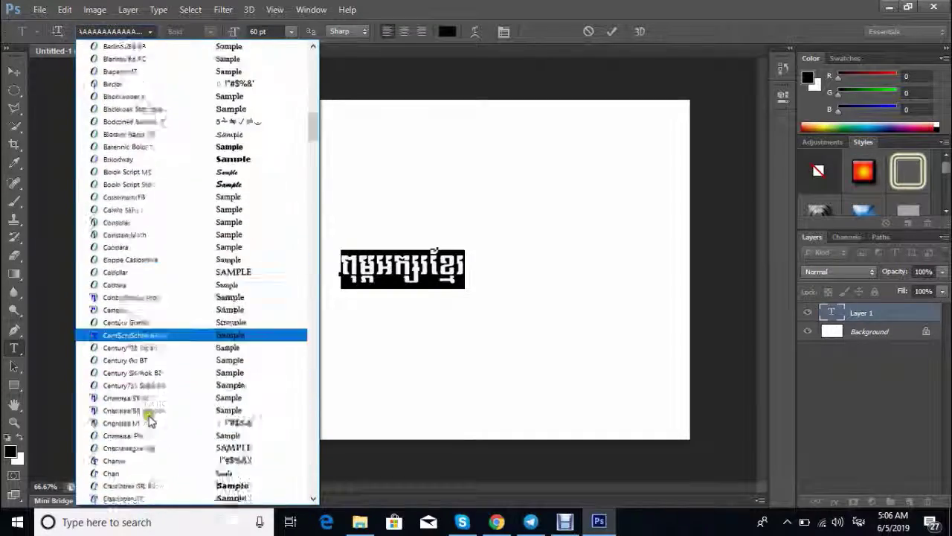
scroll(149, 418, down, 4)
scroll(150, 425, down, 4)
key(Down)
key(Down)
key(Down)
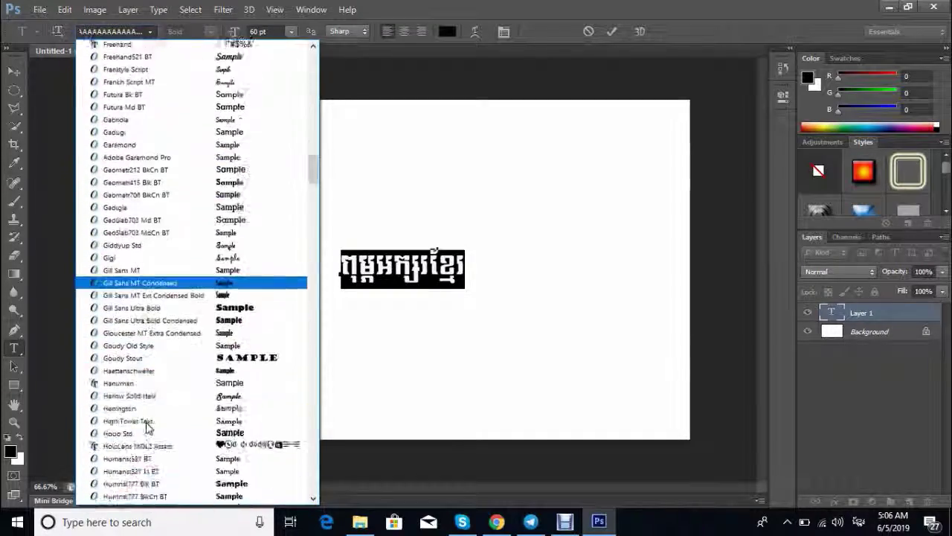
key(Down)
key(Down)
key(Down)
scroll(146, 429, down, 2)
scroll(146, 429, down, 2)
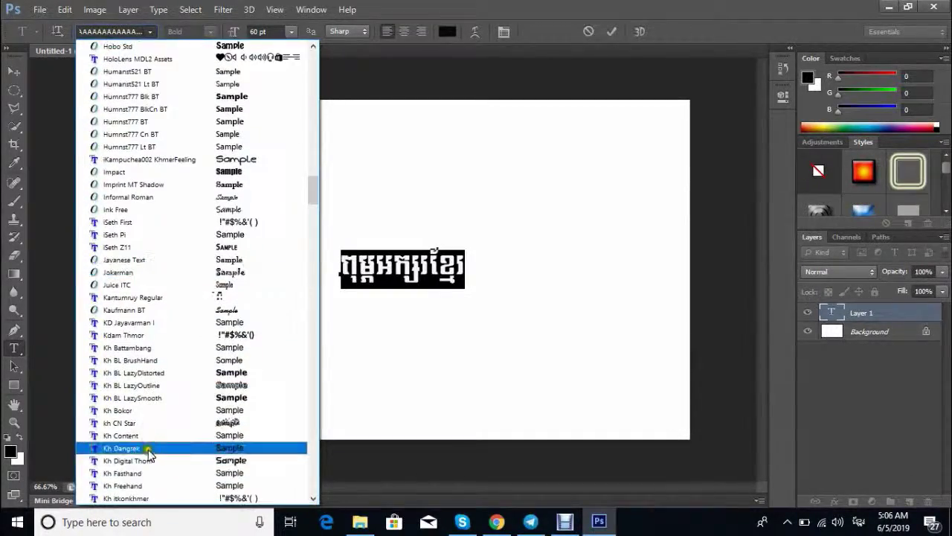
click(147, 454)
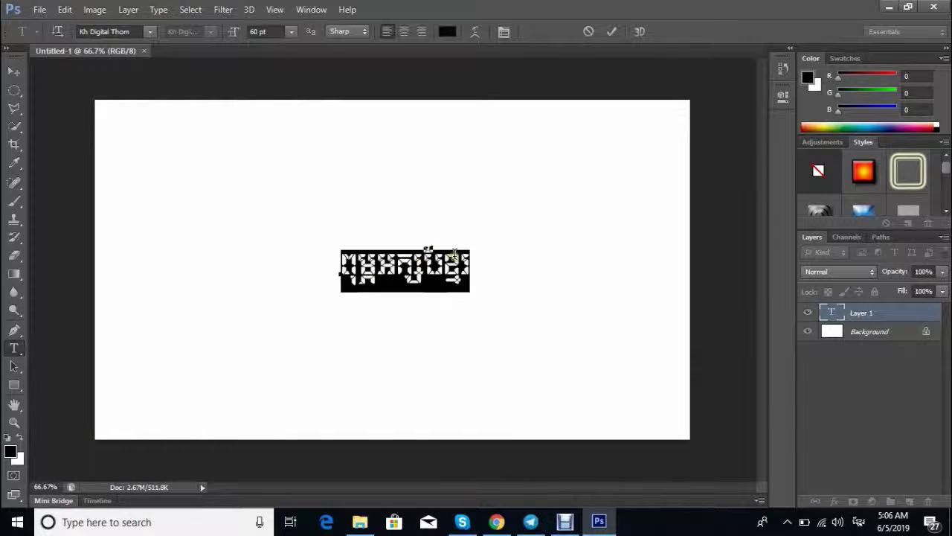
Step: Retype the Khmer phrase, fix the wrong glyphs, add a space and ខ្មែរ, then select the line
click(285, 272)
text(កម)
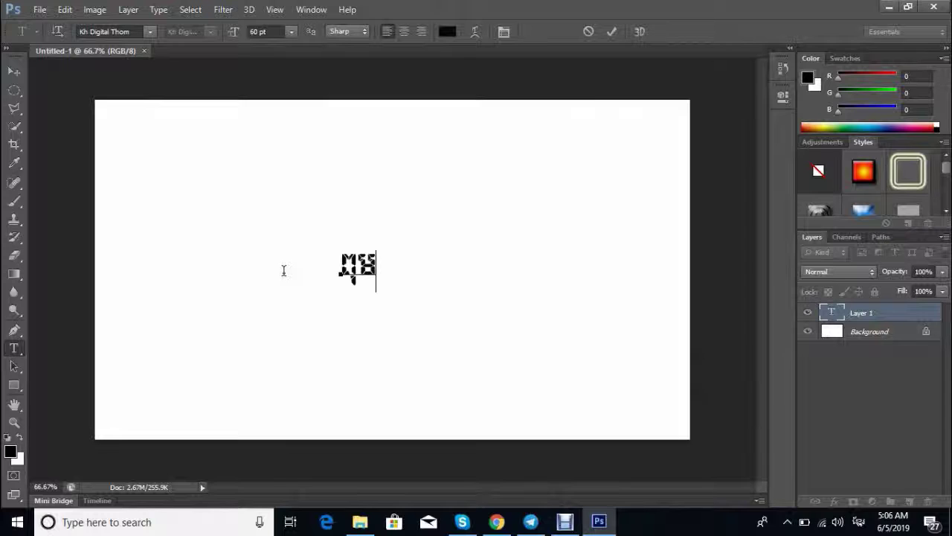
text(ភ្ស)
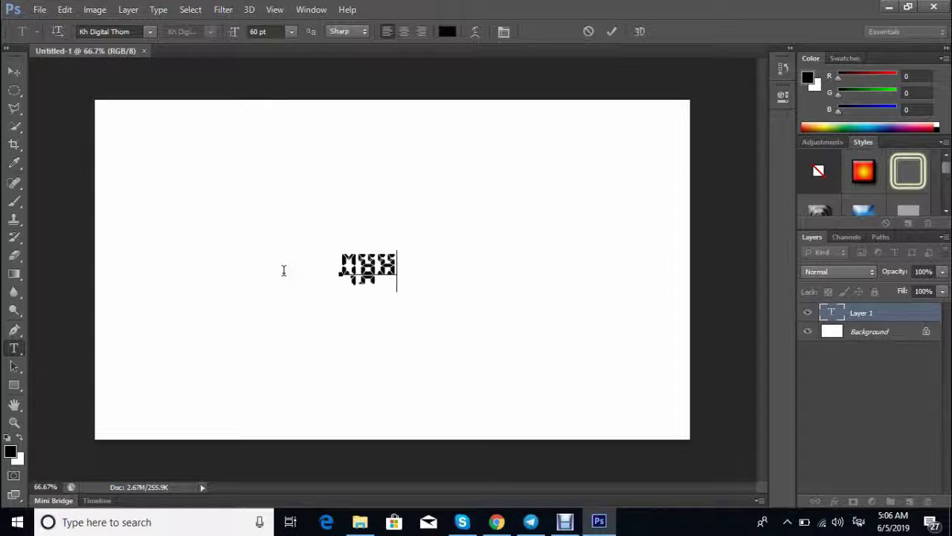
text(ក្តក)
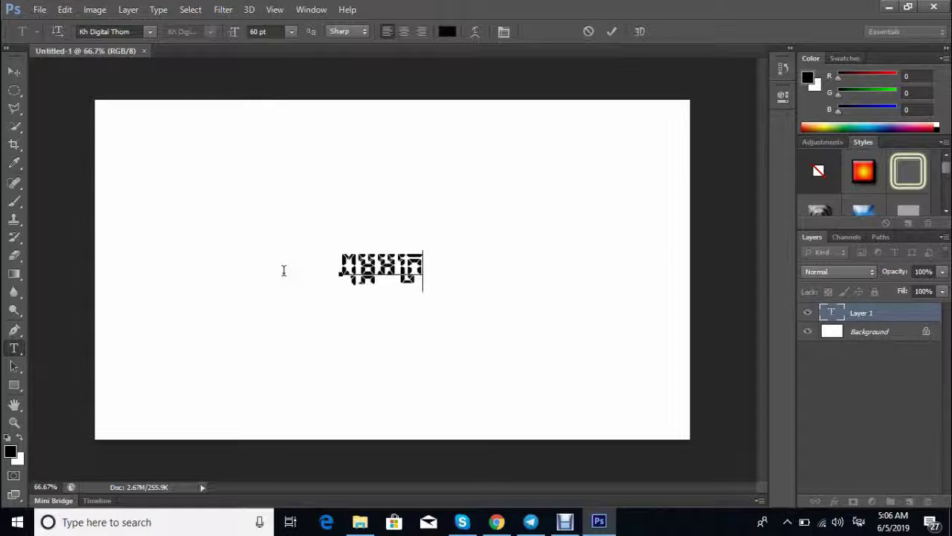
text(្សរ)
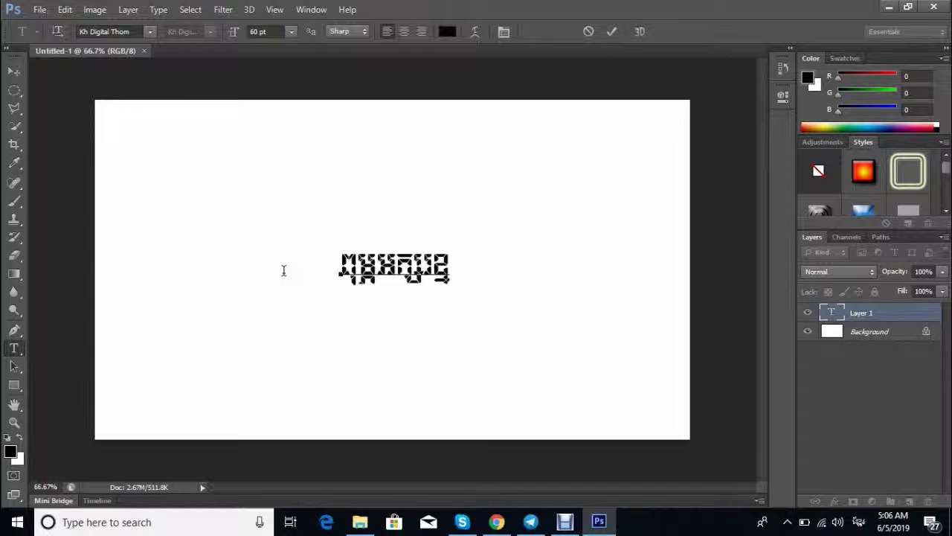
text(ខ្)
key(BackSpace)
key(BackSpace)
key(BackSpace)
text(ខ)
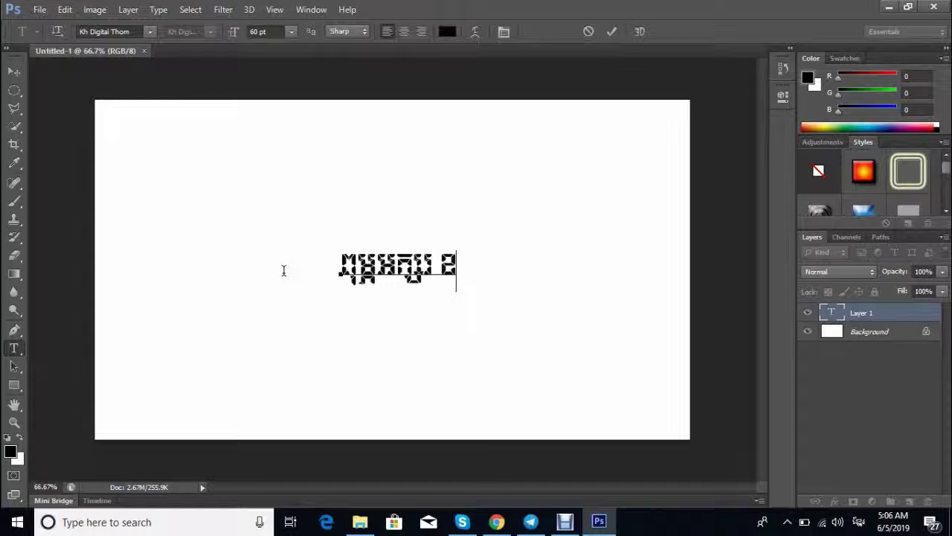
text(្មែរ)
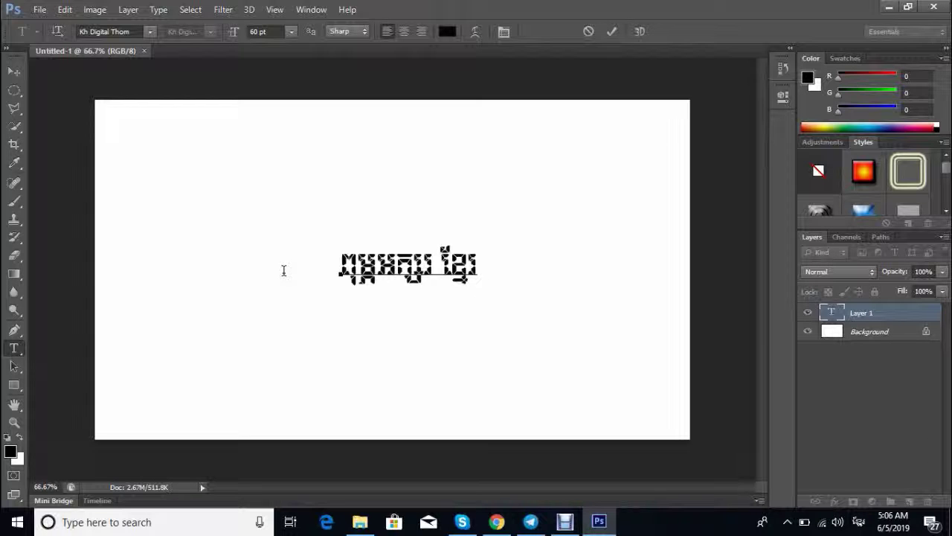
triple_click(365, 265)
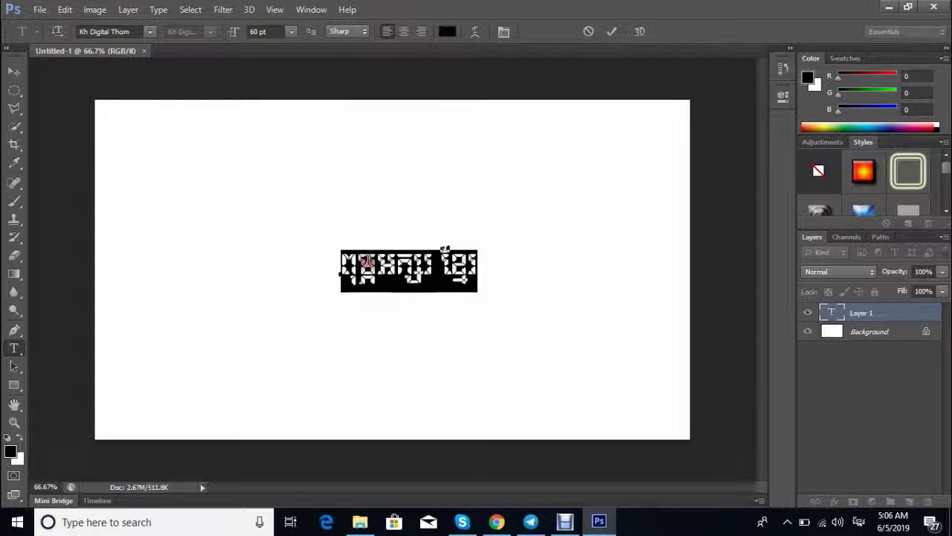
Step: Switch the text to Kh Fasthand, then pick another Khmer font from the font list
click(101, 27)
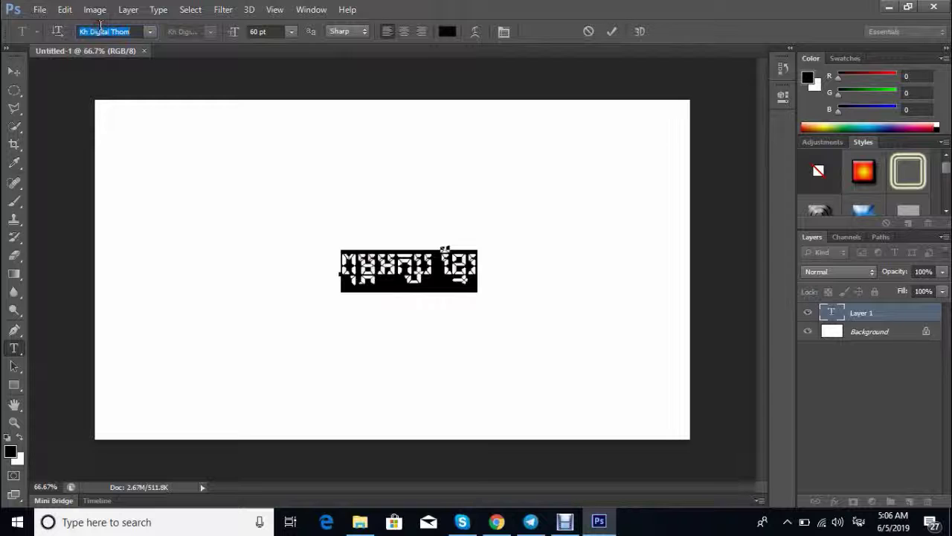
key(Down)
key(Down)
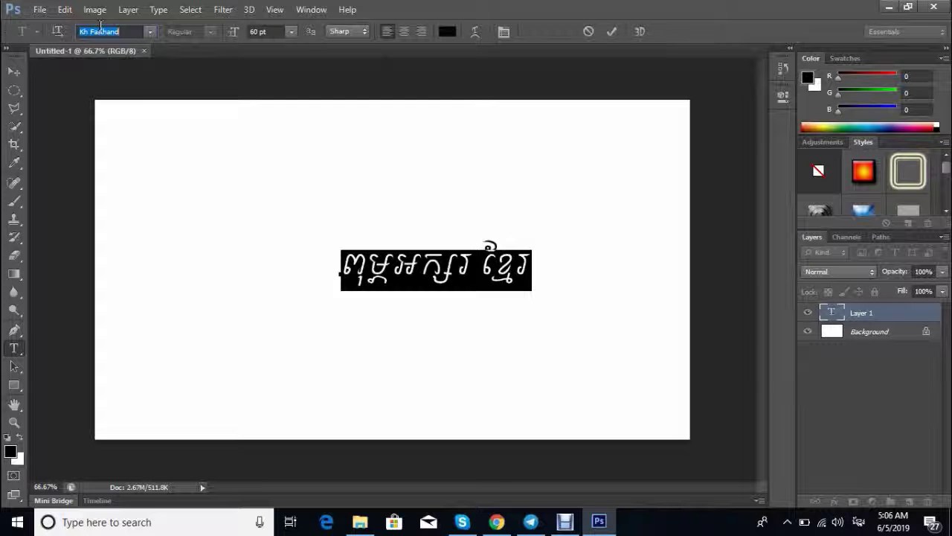
click(151, 32)
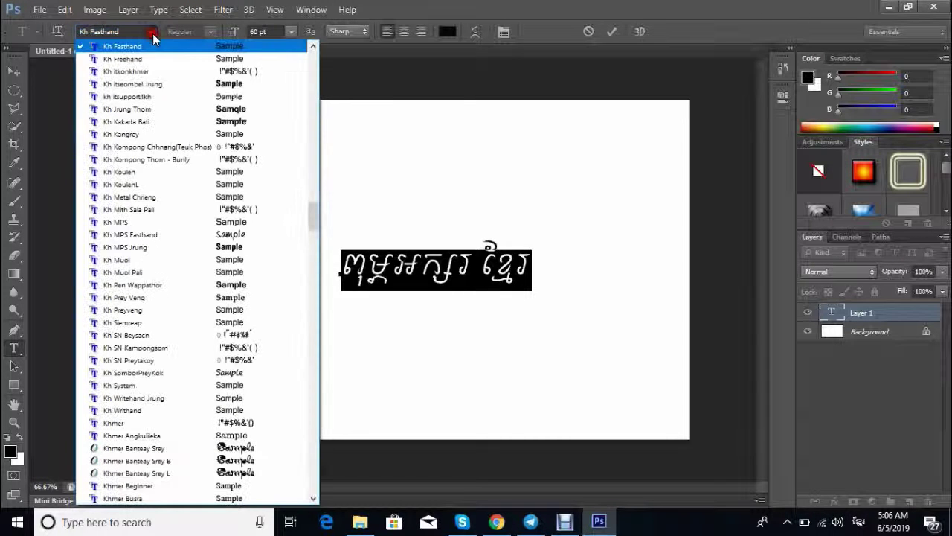
click(151, 85)
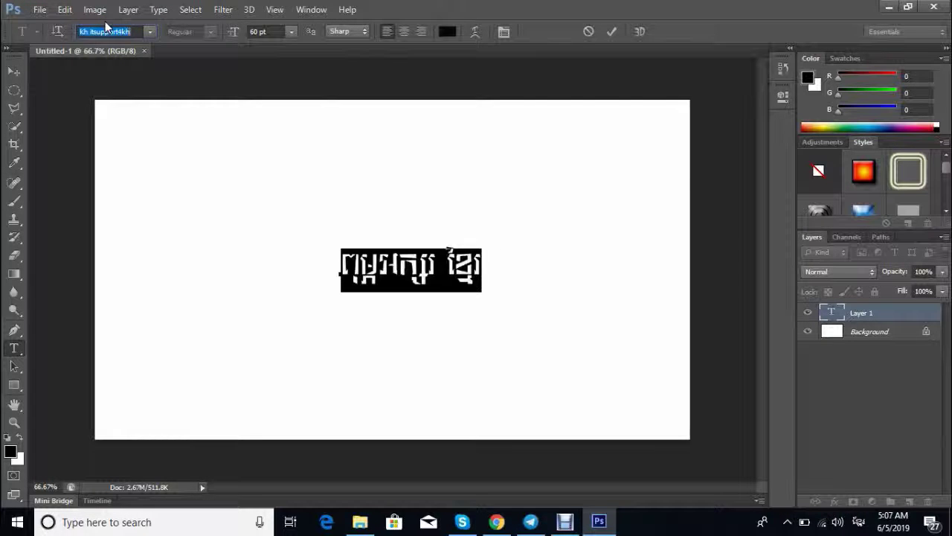
Step: Preview the text in nine more Khmer fonts, ending on a Khmer-series typeface
key(Down)
key(Down)
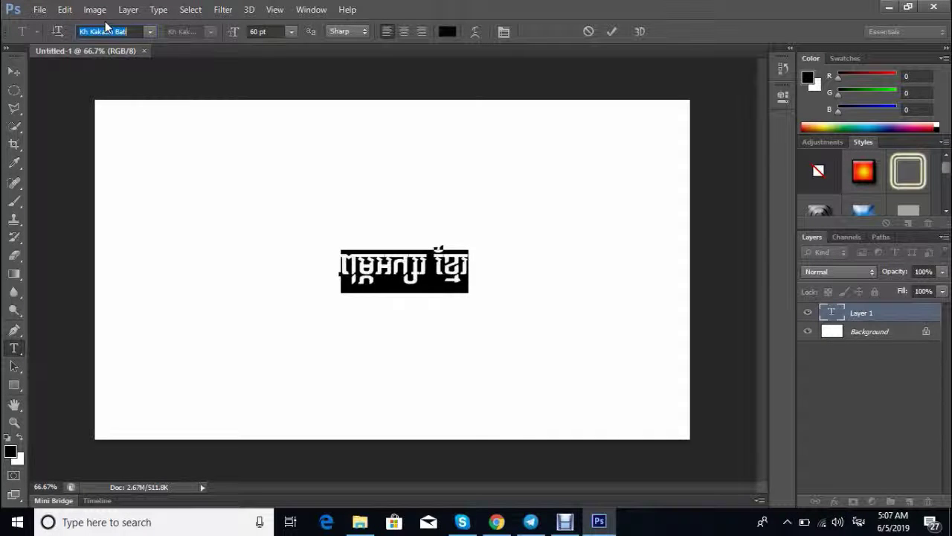
key(Down)
key(Down)
key(Down)
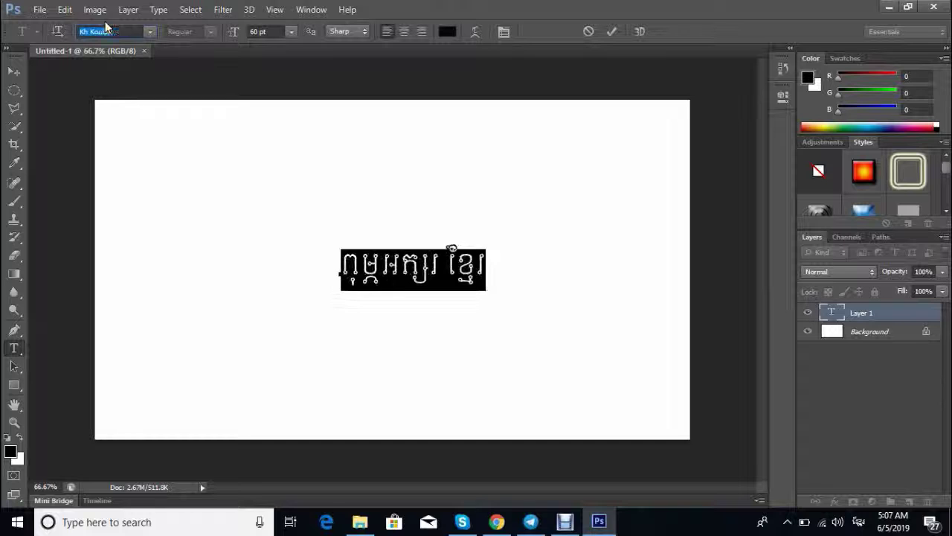
key(Down)
key(Down)
key(Down)
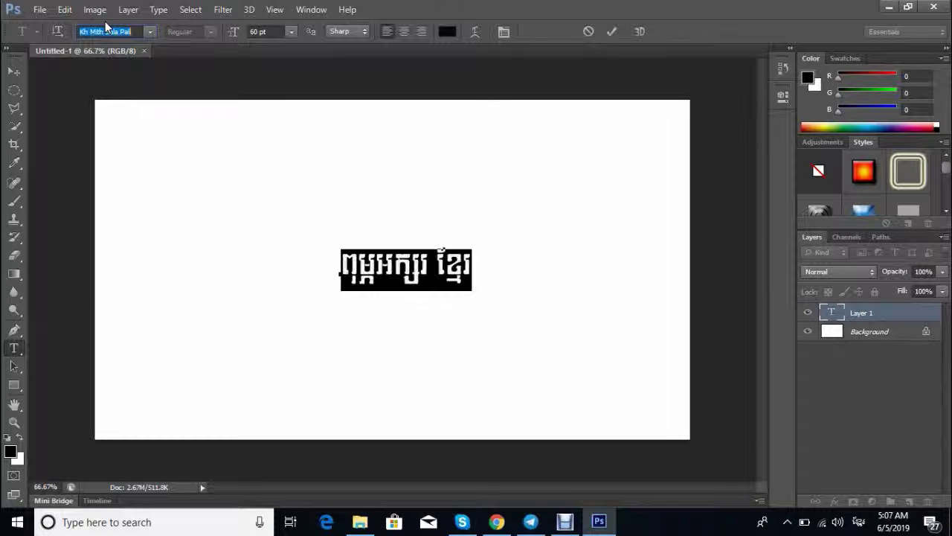
key(Down)
key(Down)
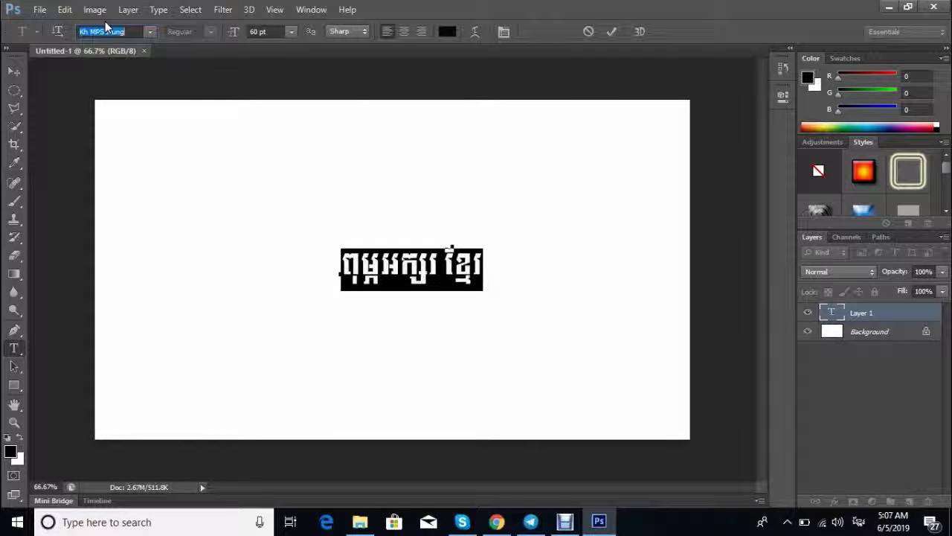
key(Down)
key(Down)
key(Down)
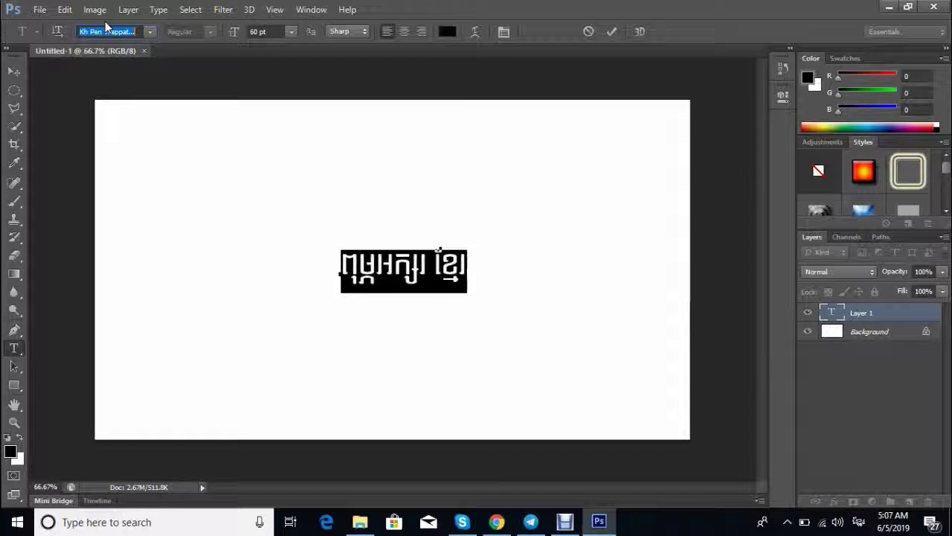
key(Down)
key(Down)
key(Down)
key(Down)
key(Down)
key(Down)
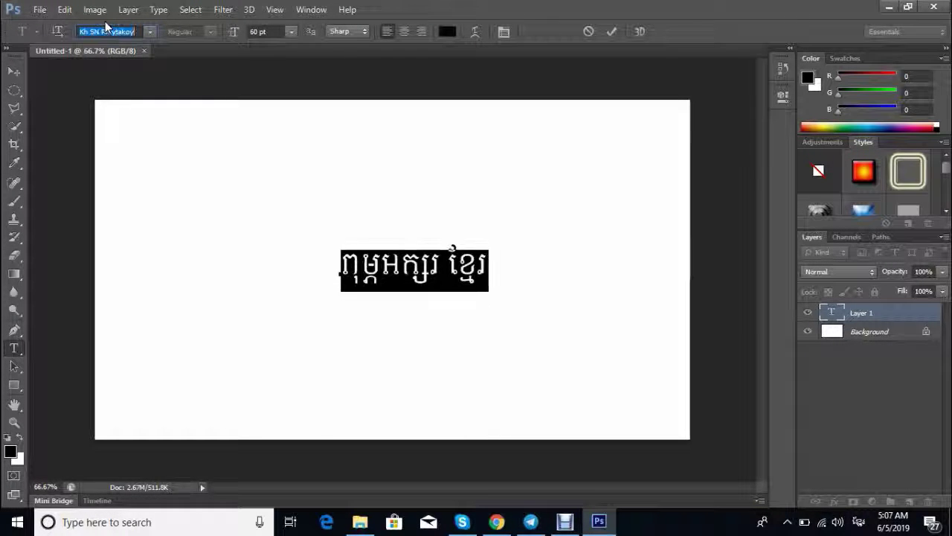
key(Down)
key(Down)
key(Down)
key(Down)
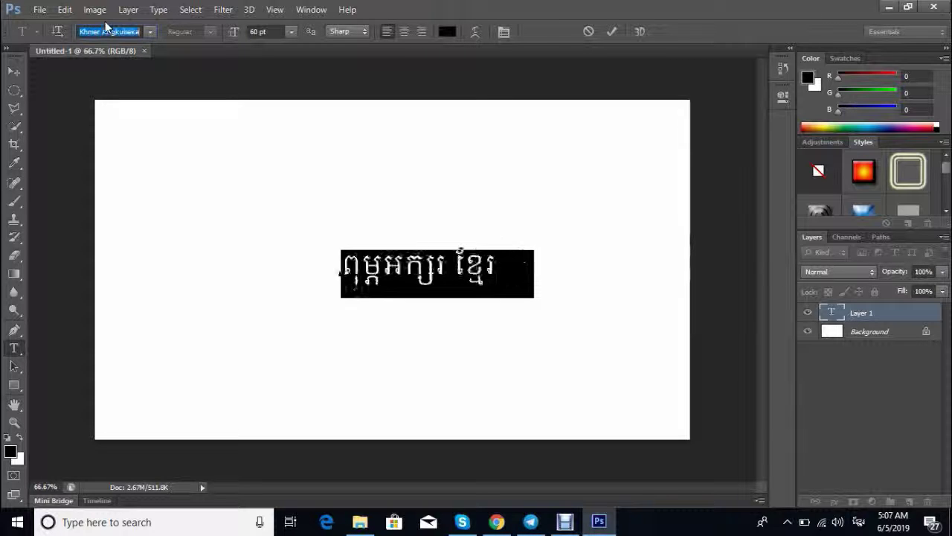
key(Down)
key(Down)
key(Down)
key(Down)
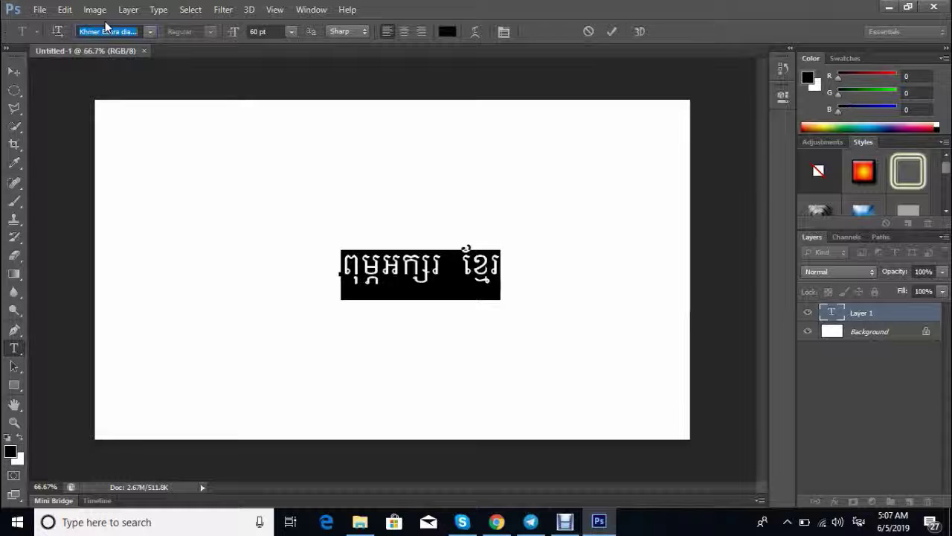
key(Down)
key(Down)
key(Down)
key(Down)
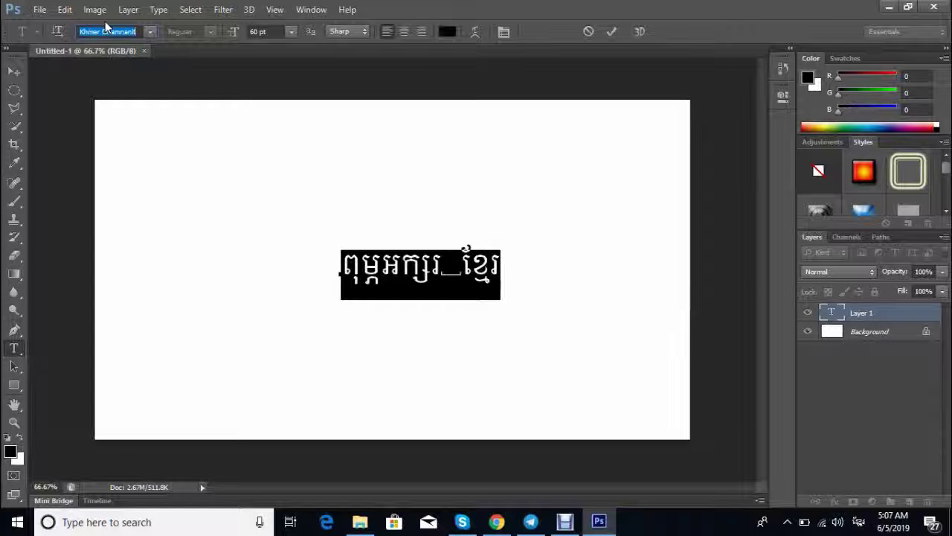